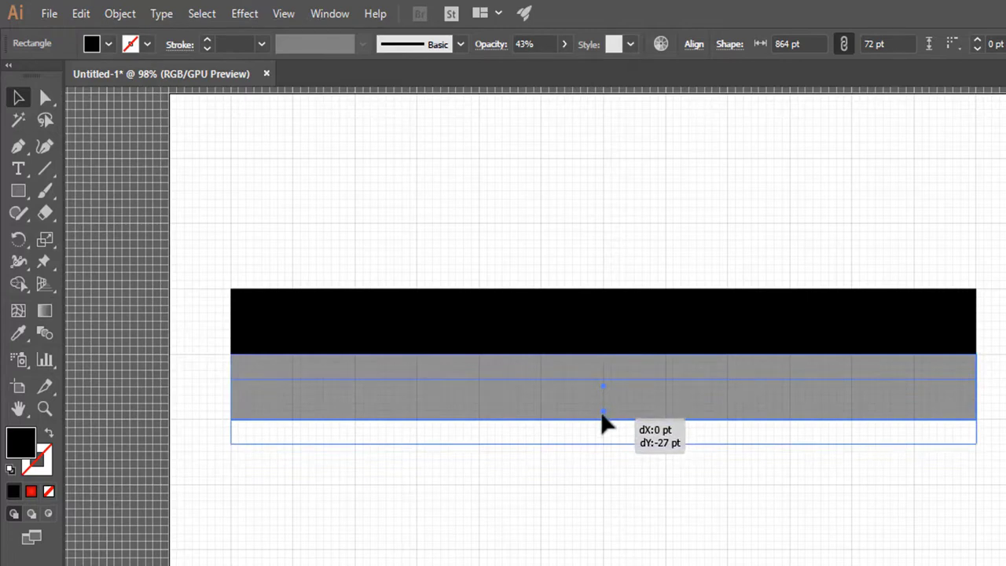
# Drag grey bar copies down the stack and make the lower one 100% opaque black.
pyautogui.moveTo(602, 422); pyautogui.dragTo(602, 425)
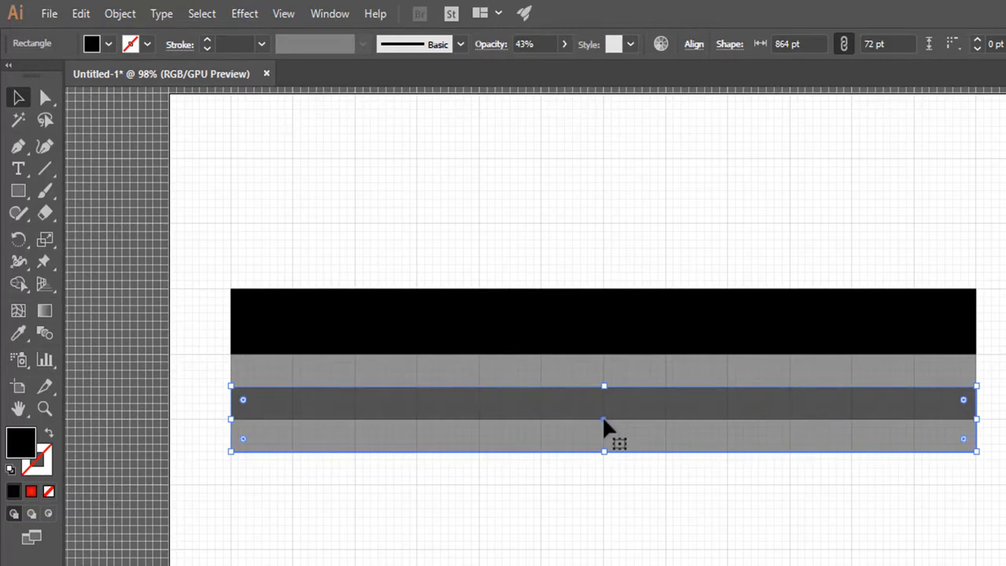
pyautogui.moveTo(604, 423); pyautogui.dragTo(605, 487)
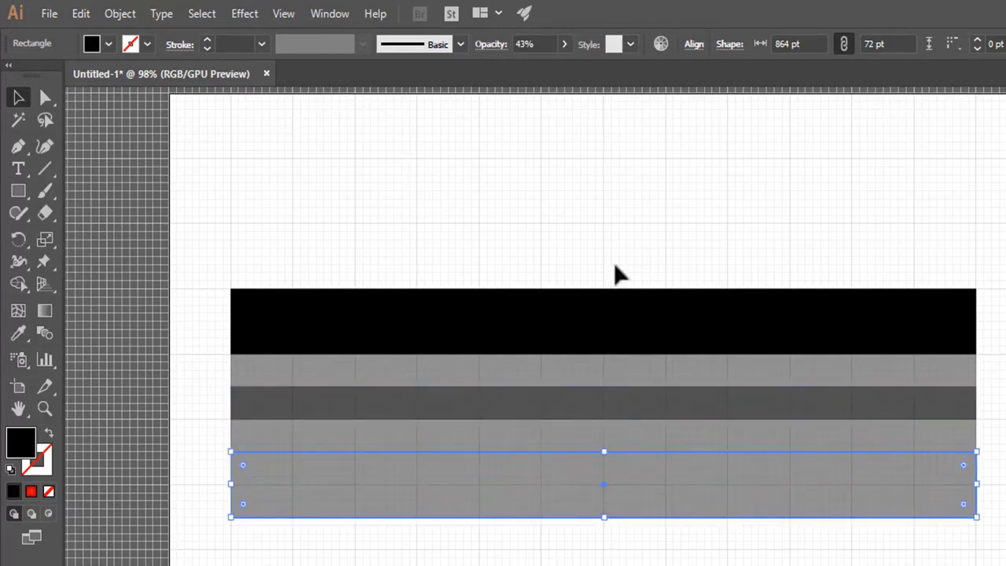
pyautogui.click(564, 44)
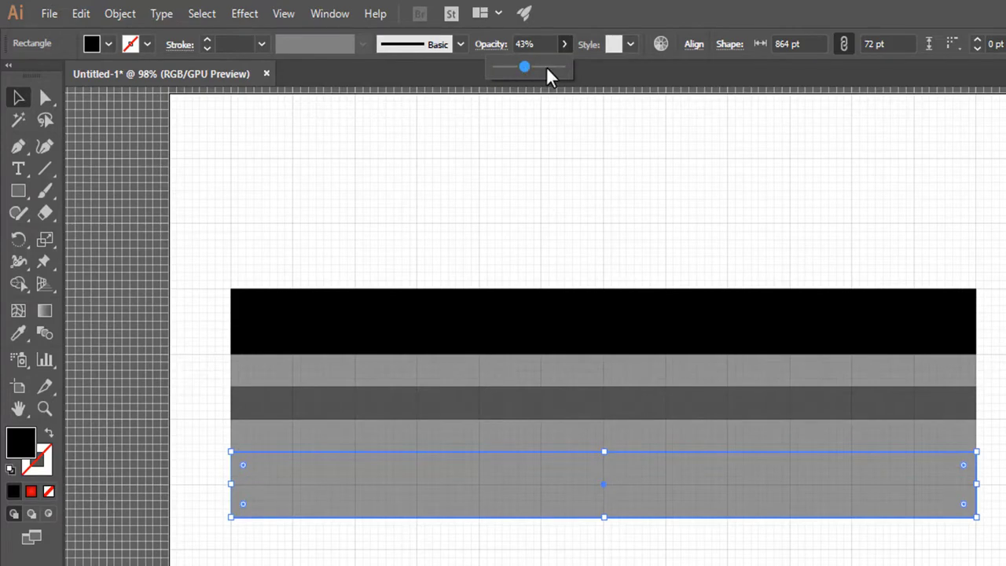
pyautogui.moveTo(529, 75); pyautogui.dragTo(580, 76)
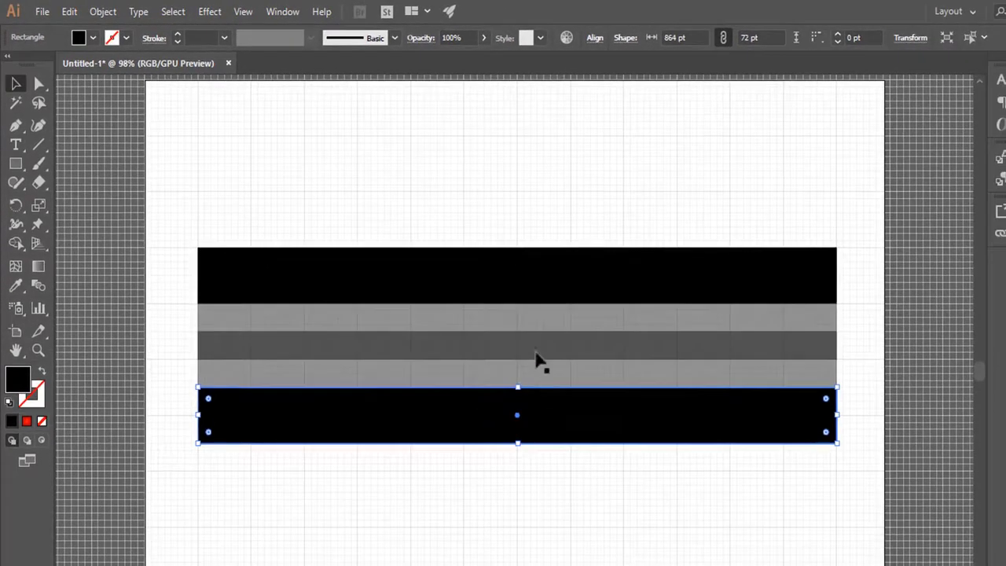
# Add a 50% grey bar and a solid black bar at the bottom of the stack.
pyautogui.moveTo(521, 422); pyautogui.dragTo(517, 477)
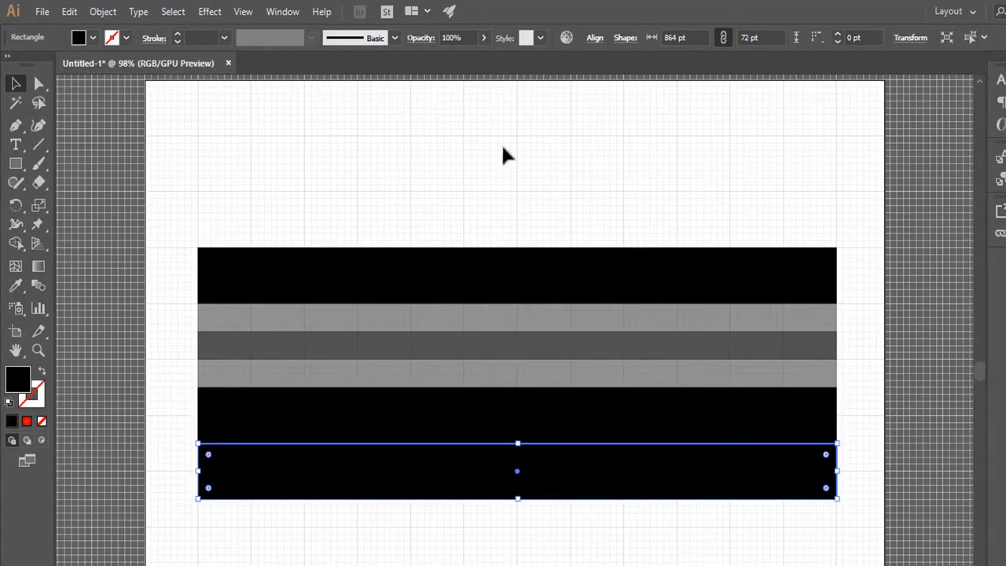
pyautogui.click(484, 39)
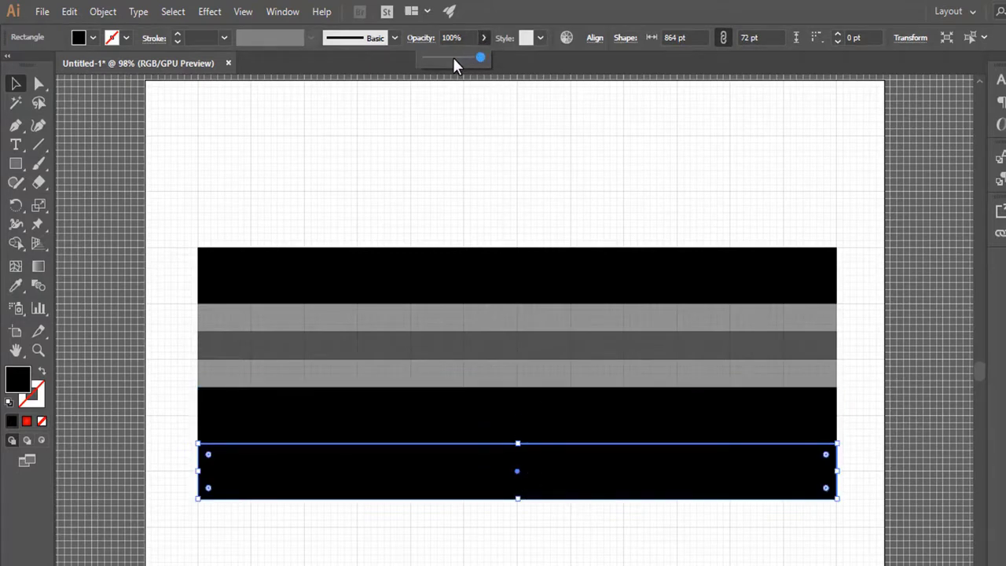
pyautogui.click(501, 21)
pyautogui.moveTo(518, 477); pyautogui.dragTo(519, 533)
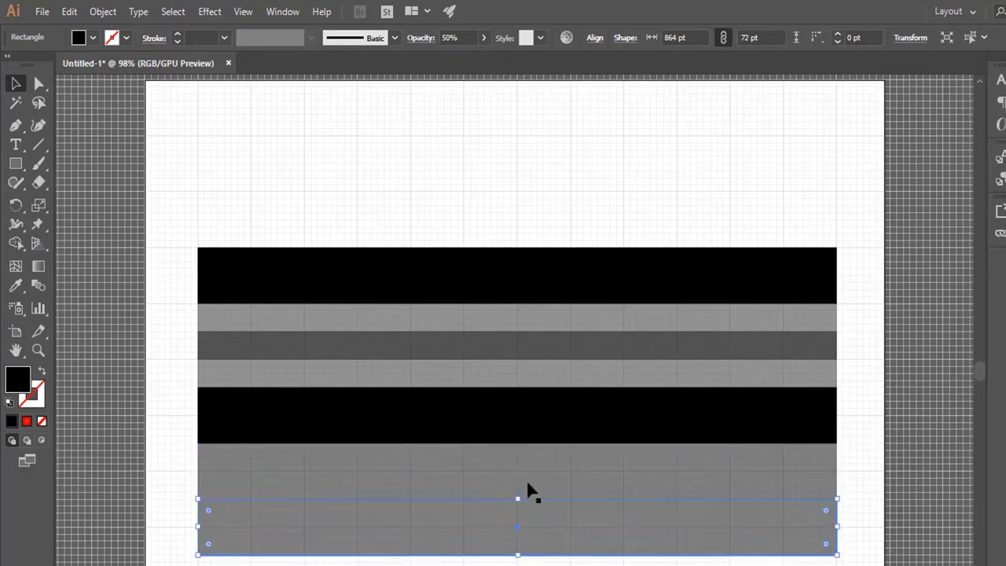
pyautogui.click(484, 38)
pyautogui.moveTo(454, 63); pyautogui.dragTo(490, 68)
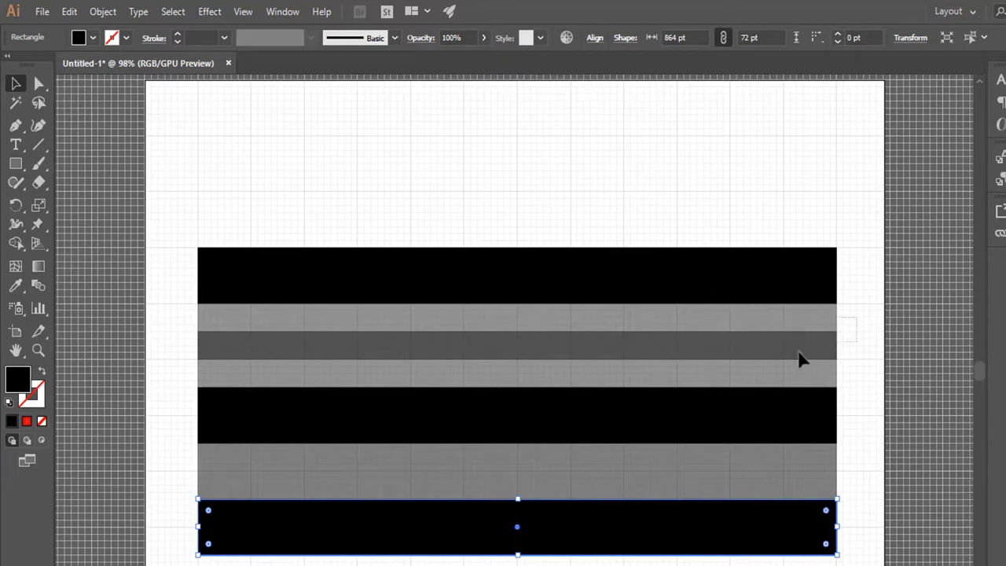
pyautogui.click(784, 371)
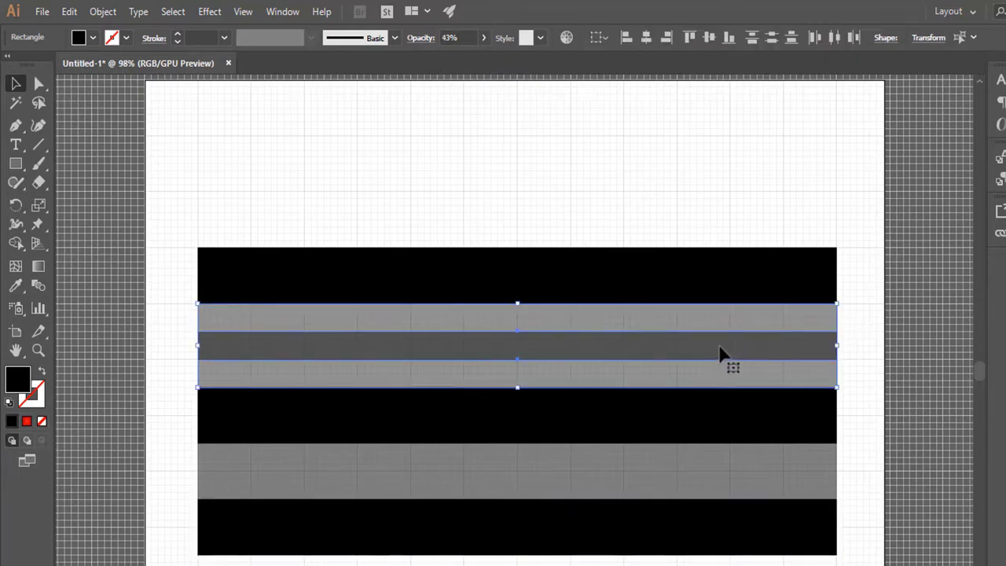
# Delete the grey strips and resize the remaining grey bar to 432 pt.
pyautogui.press('Delete')
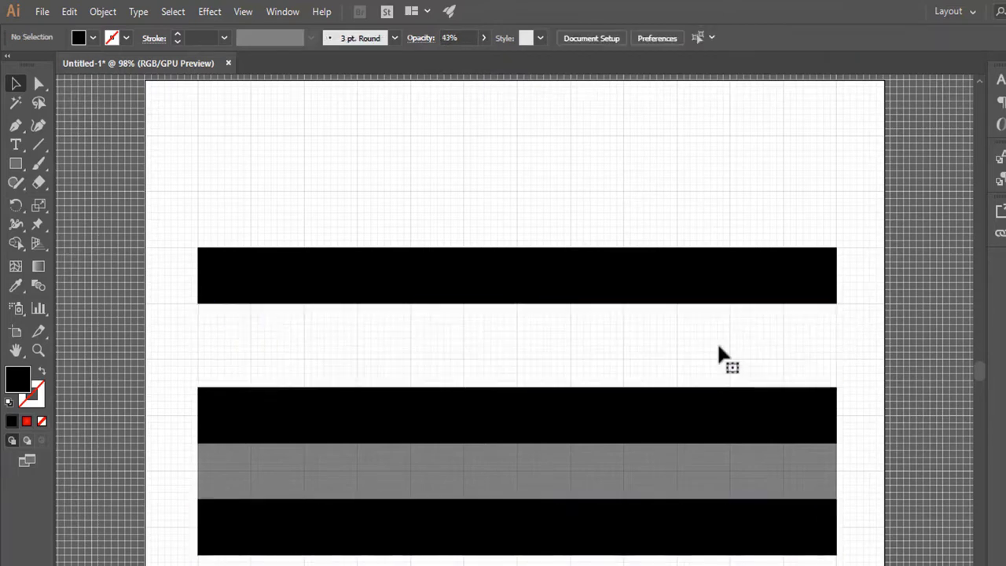
pyautogui.click(752, 474)
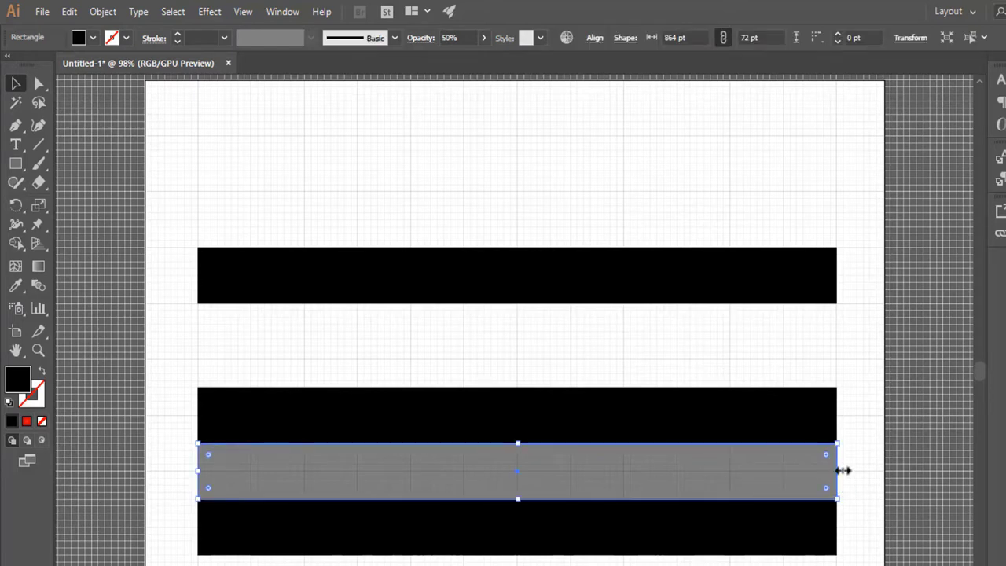
pyautogui.moveTo(842, 471); pyautogui.dragTo(319, 528)
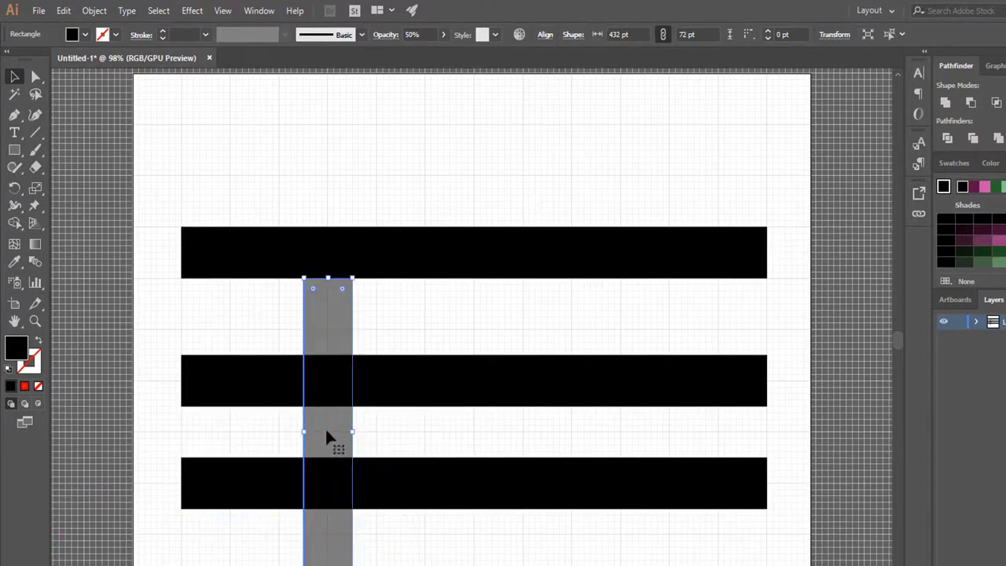
# Move the vertical grey bar to the left end and shorten it to meet the bottom bar.
pyautogui.moveTo(324, 438); pyautogui.dragTo(205, 392)
pyautogui.moveTo(206, 532); pyautogui.dragTo(213, 509)
pyautogui.click(318, 535)
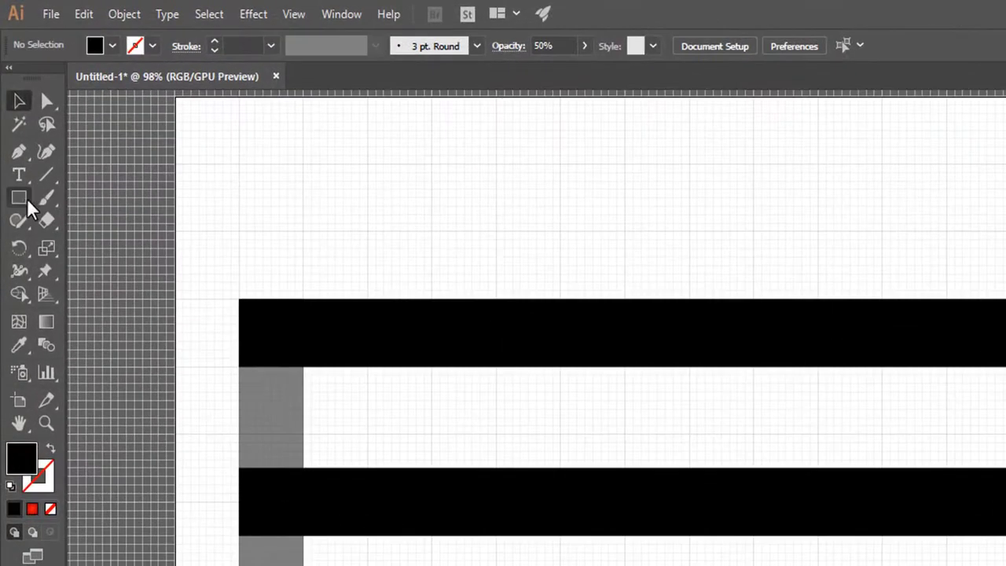
pyautogui.click(15, 151)
# Draw a 252 pt circle from the top bar's left corner, shift it right, and set 54% opacity.
pyautogui.moveTo(23, 206); pyautogui.dragTo(83, 243)
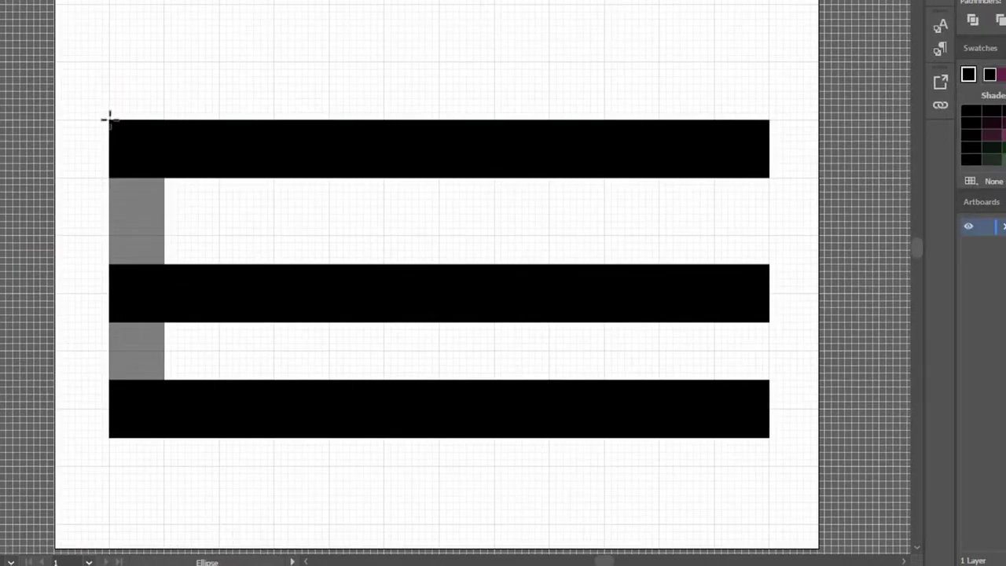
pyautogui.moveTo(109, 117); pyautogui.dragTo(302, 309)
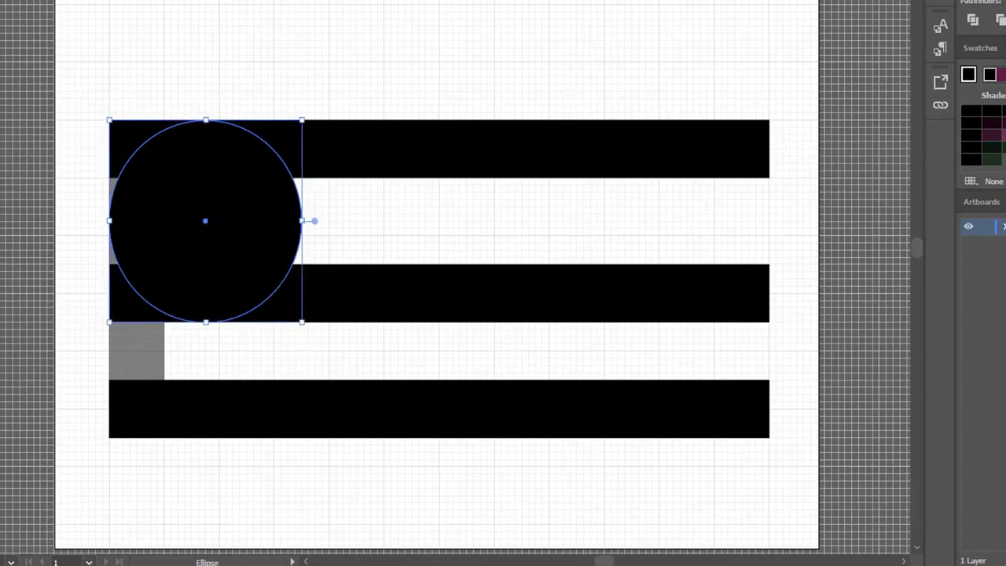
pyautogui.moveTo(207, 228); pyautogui.dragTo(305, 225)
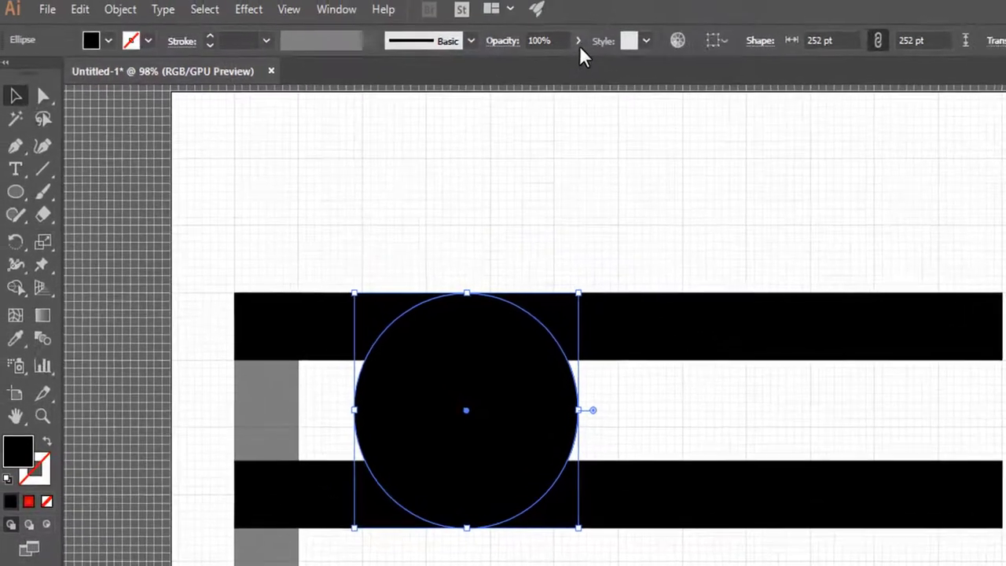
pyautogui.click(584, 46)
pyautogui.moveTo(561, 69); pyautogui.dragTo(550, 69)
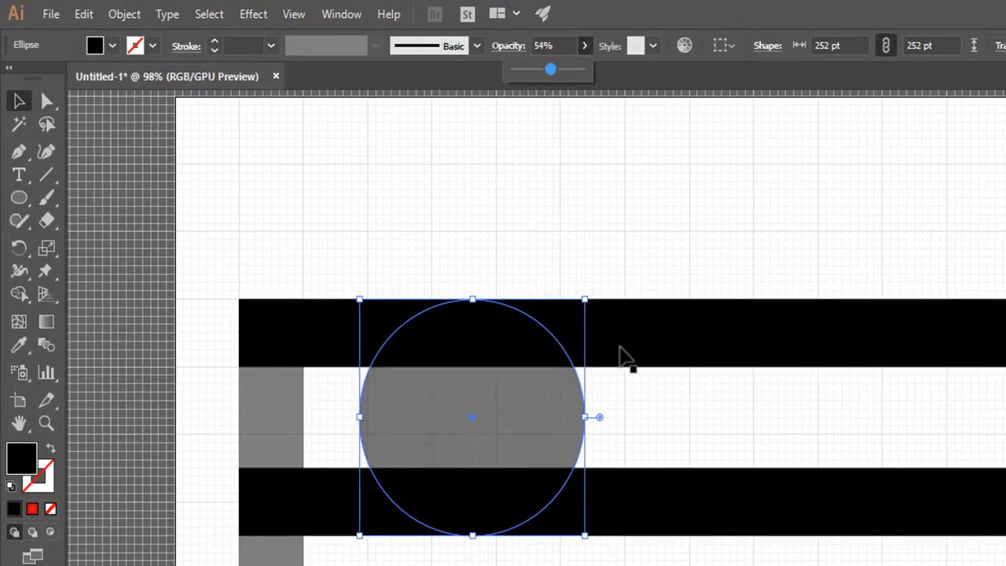
# Copy the circle, paste it in front, and scale the copy to 108 pt about its centre.
pyautogui.click(84, 21)
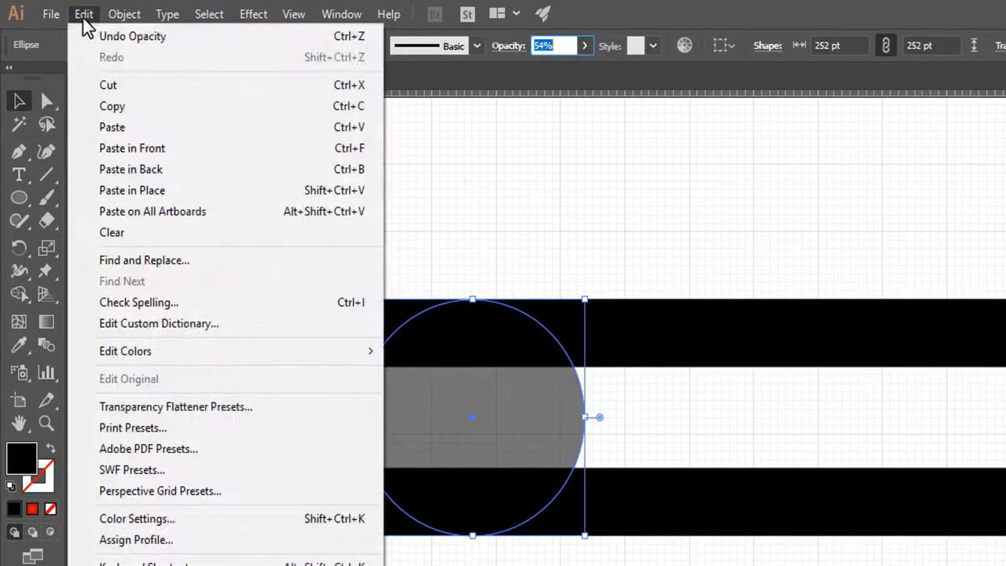
pyautogui.click(109, 108)
pyautogui.click(85, 16)
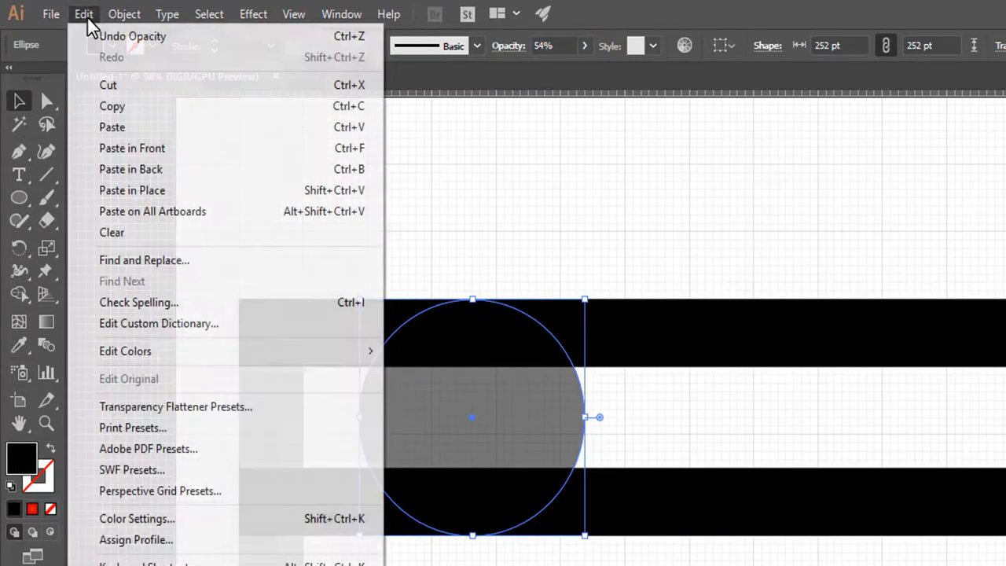
pyautogui.click(131, 149)
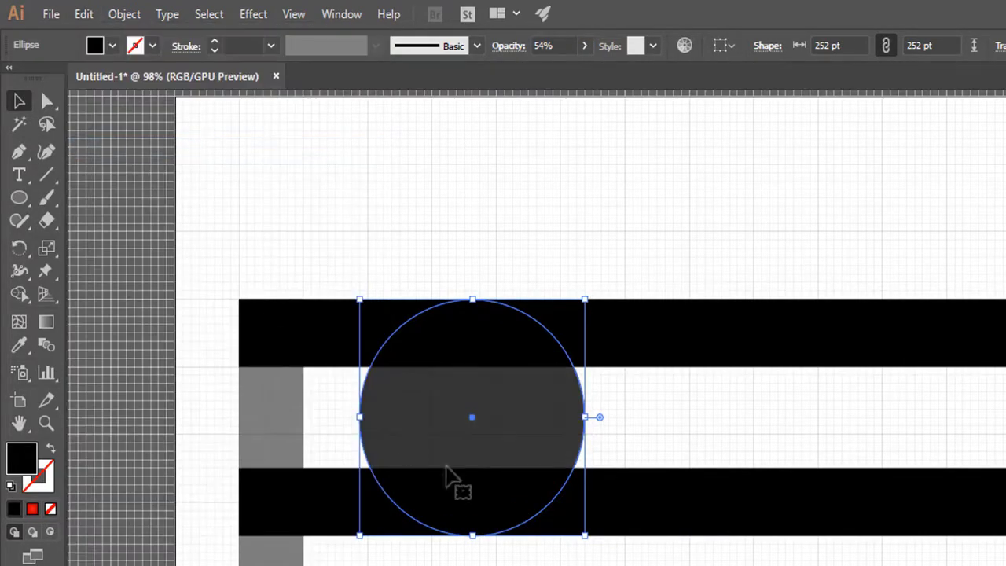
pyautogui.moveTo(585, 537); pyautogui.dragTo(540, 477)
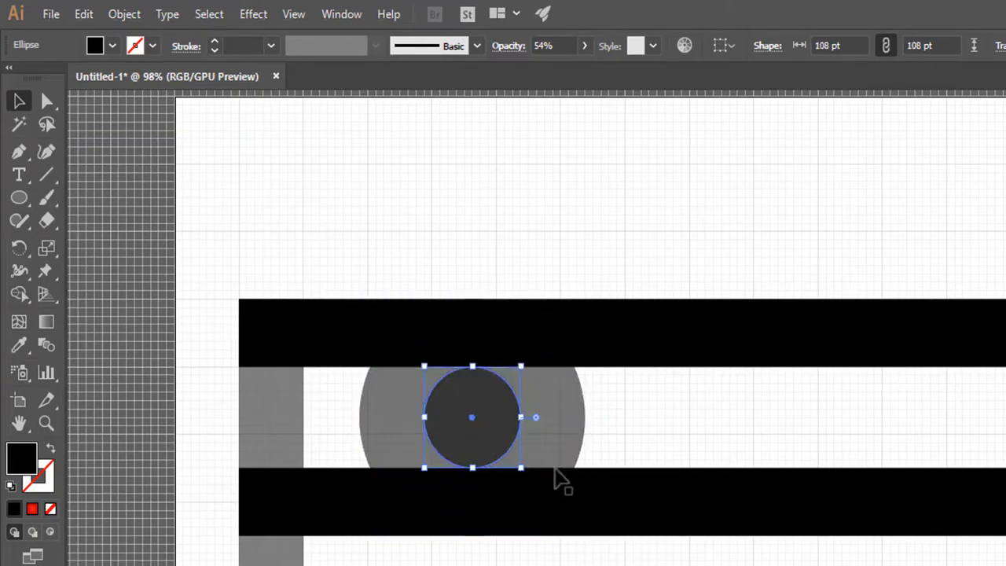
pyautogui.click(668, 432)
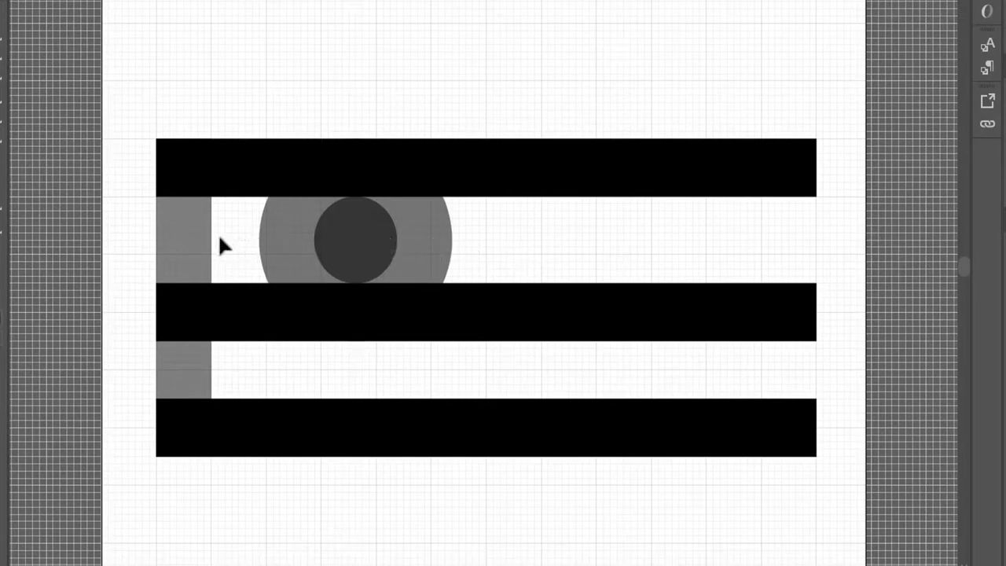
# Copy the vertical bar, tilt it to about 309.5°, and lengthen it as the R's diagonal leg.
pyautogui.click(191, 245)
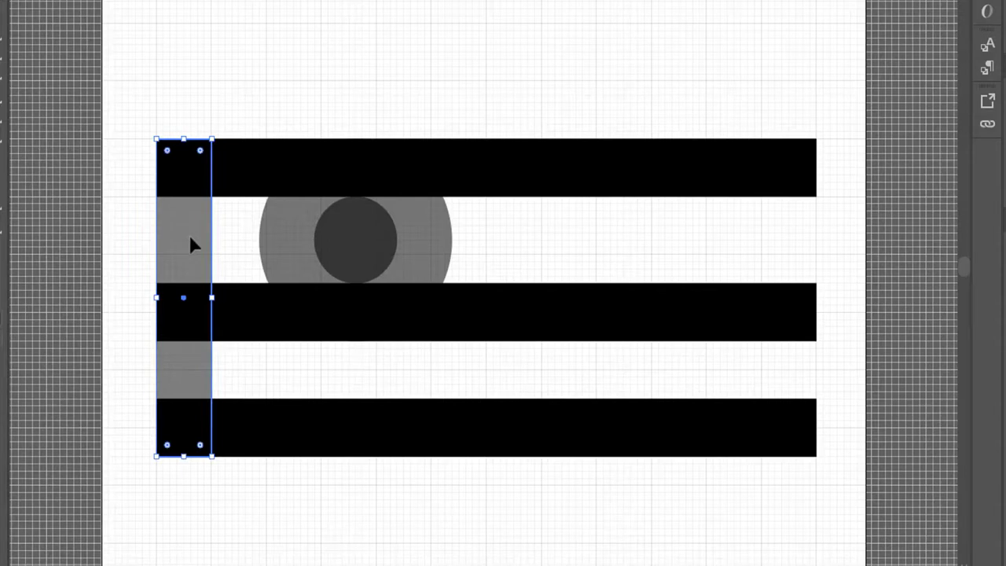
pyautogui.moveTo(194, 251); pyautogui.dragTo(300, 259)
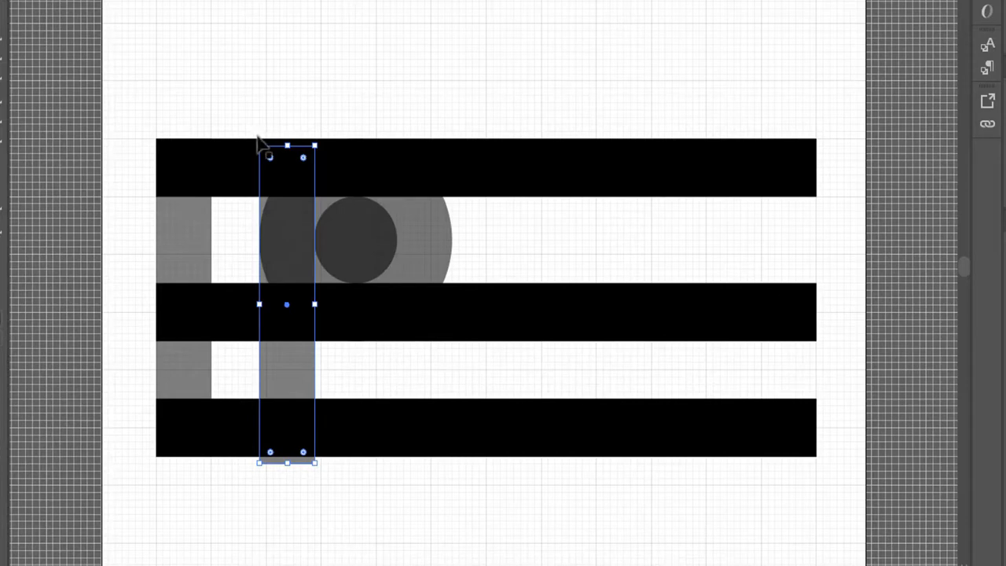
pyautogui.moveTo(256, 141); pyautogui.dragTo(192, 183)
pyautogui.moveTo(259, 278); pyautogui.dragTo(243, 225)
pyautogui.moveTo(386, 366); pyautogui.dragTo(510, 474)
pyautogui.moveTo(471, 508); pyautogui.dragTo(457, 520)
pyautogui.moveTo(331, 313); pyautogui.dragTo(330, 325)
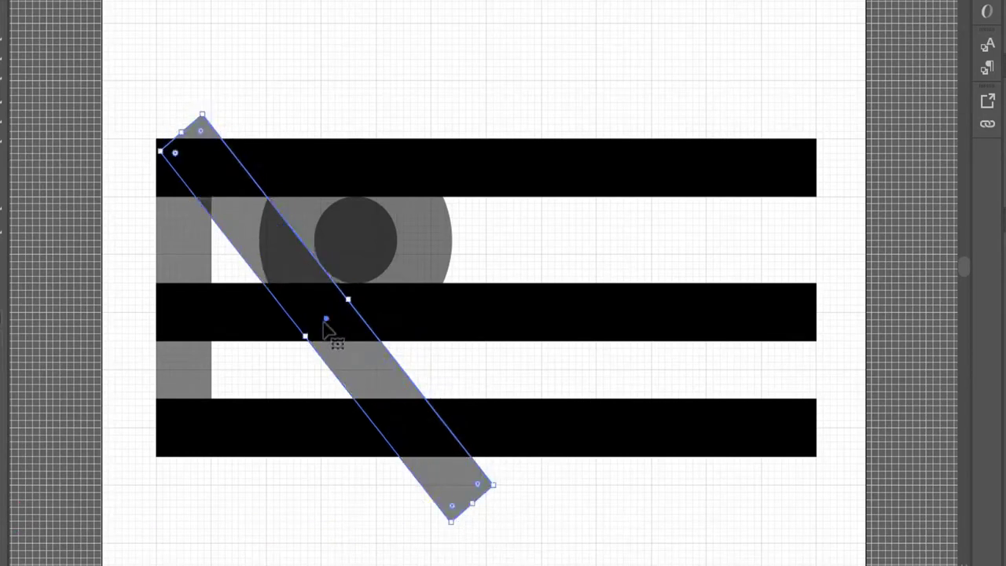
pyautogui.moveTo(181, 132); pyautogui.dragTo(169, 118)
pyautogui.click(532, 535)
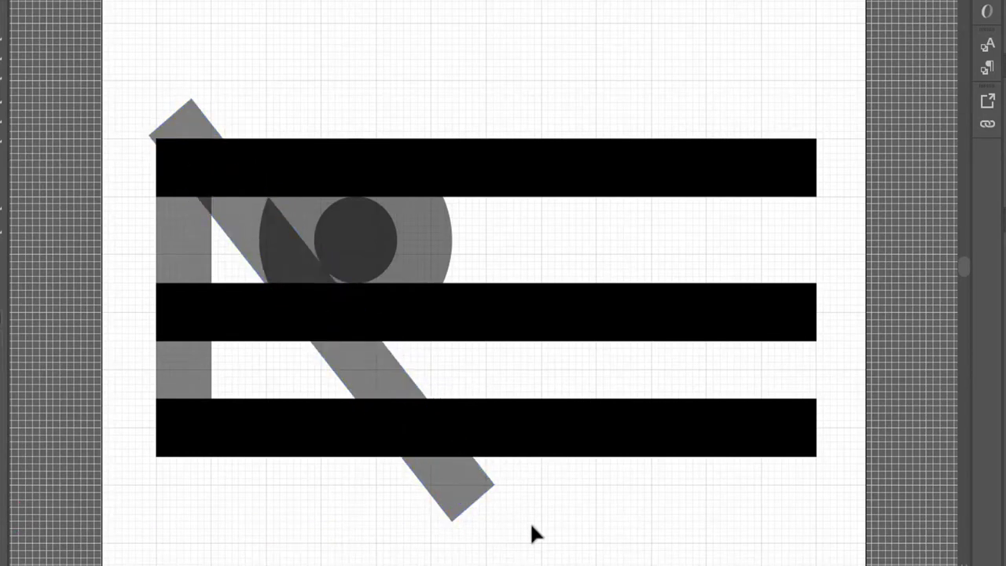
# Nudge the R's circle group slightly left.
pyautogui.click(391, 250)
pyautogui.press('Left')
pyautogui.click(501, 246)
# Copy the diagonal bar to the right, rotate it steeper, and add a second parallel copy.
pyautogui.click(395, 385)
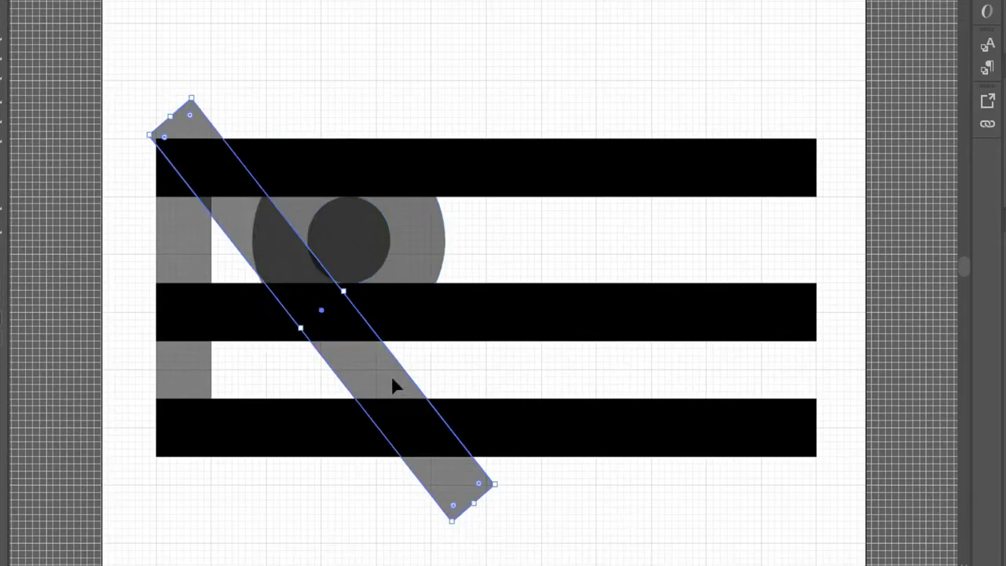
pyautogui.moveTo(383, 380); pyautogui.dragTo(711, 352)
pyautogui.moveTo(776, 506); pyautogui.dragTo(717, 527)
pyautogui.moveTo(644, 285); pyautogui.dragTo(580, 306)
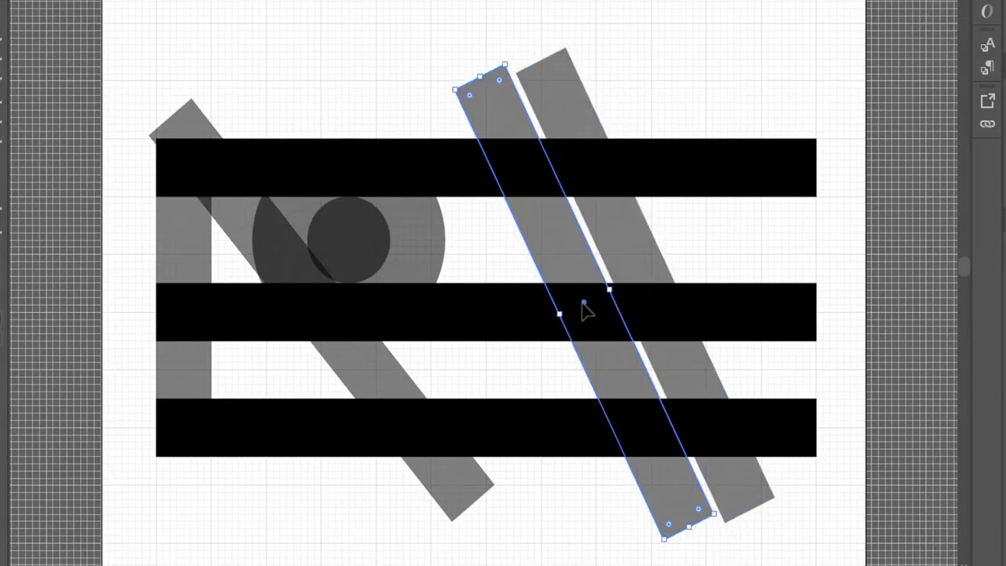
# Reflect the bar vertically and move it to cross the other right-hand bar.
pyautogui.rightClick(576, 252)
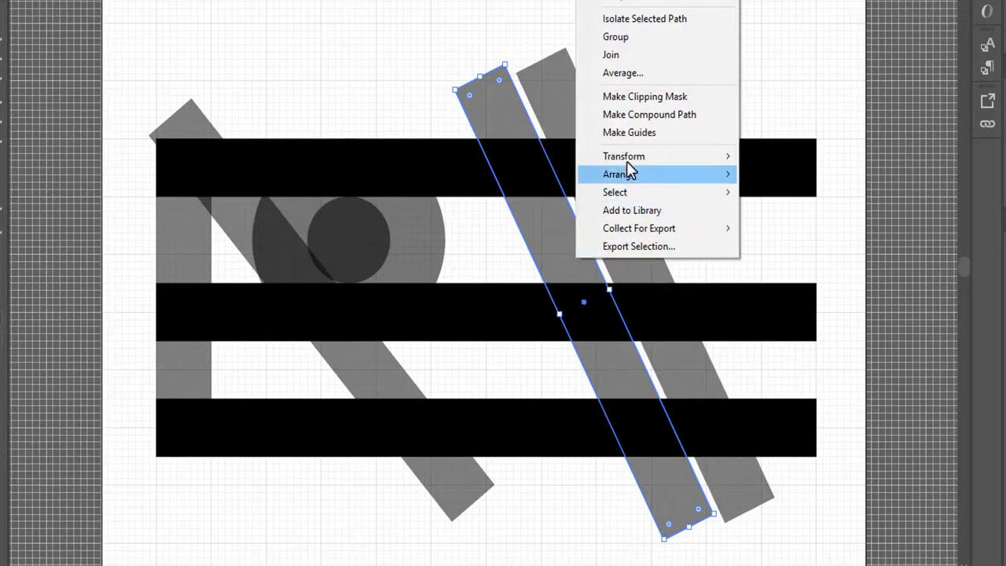
pyautogui.moveTo(634, 165)
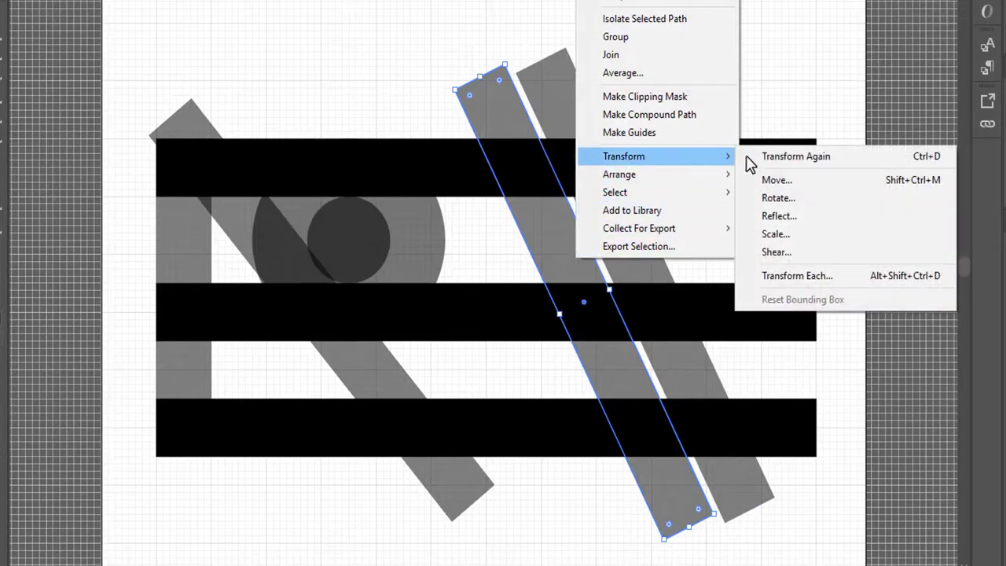
pyautogui.click(791, 217)
pyautogui.click(595, 343)
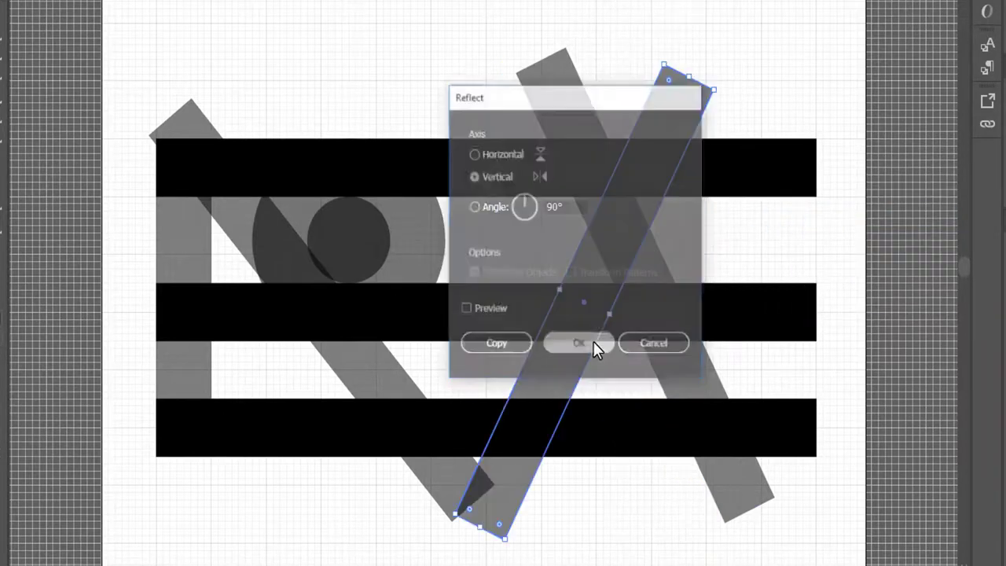
pyautogui.moveTo(595, 348); pyautogui.dragTo(522, 237)
# Nudge the mirrored leg, then shift both A legs slightly right.
pyautogui.moveTo(419, 482); pyautogui.dragTo(400, 501)
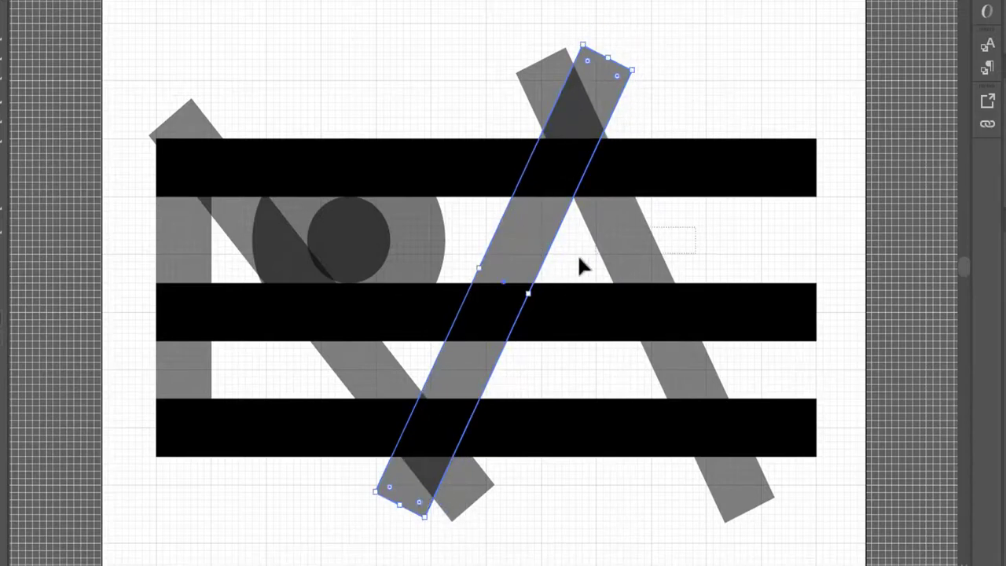
pyautogui.click(506, 255)
pyautogui.moveTo(543, 239); pyautogui.dragTo(554, 237)
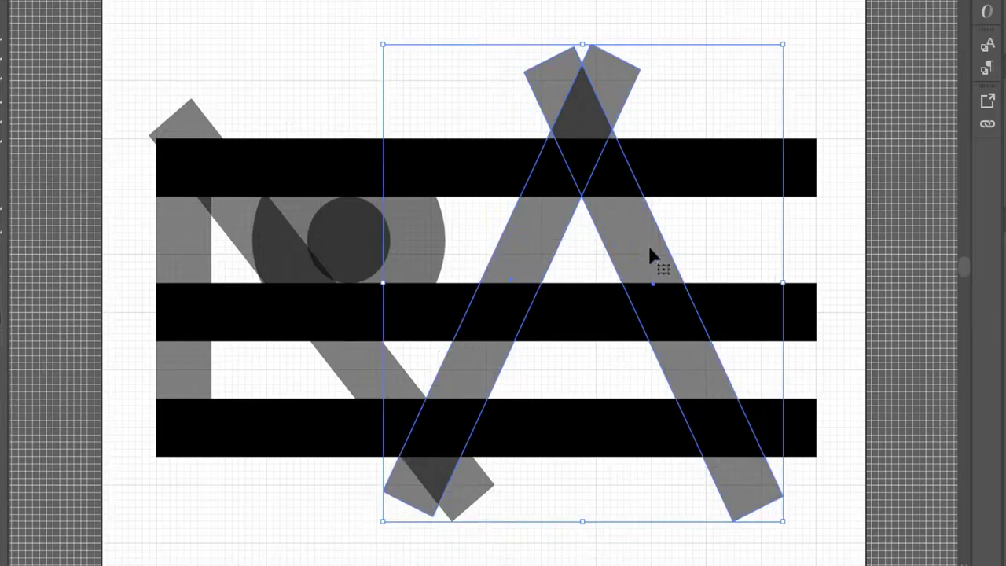
# Set the top black band to 60% opacity and zoom in on the artwork.
pyautogui.click(853, 249)
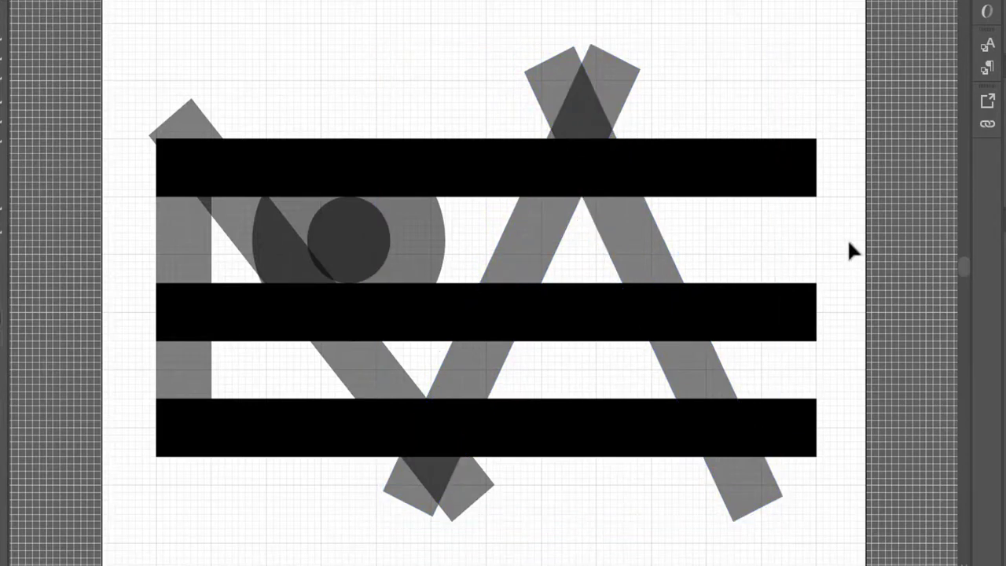
pyautogui.click(781, 180)
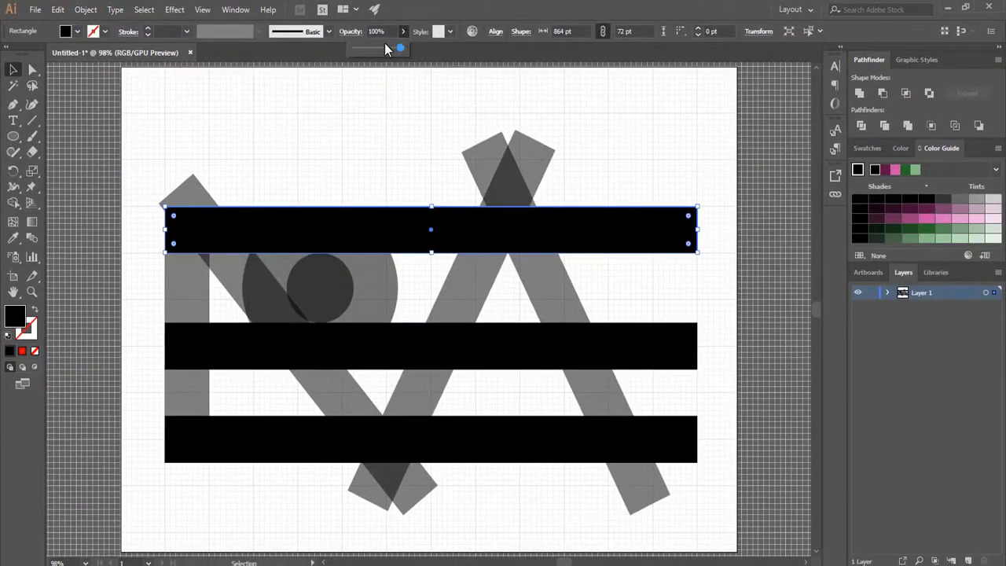
pyautogui.click(382, 48)
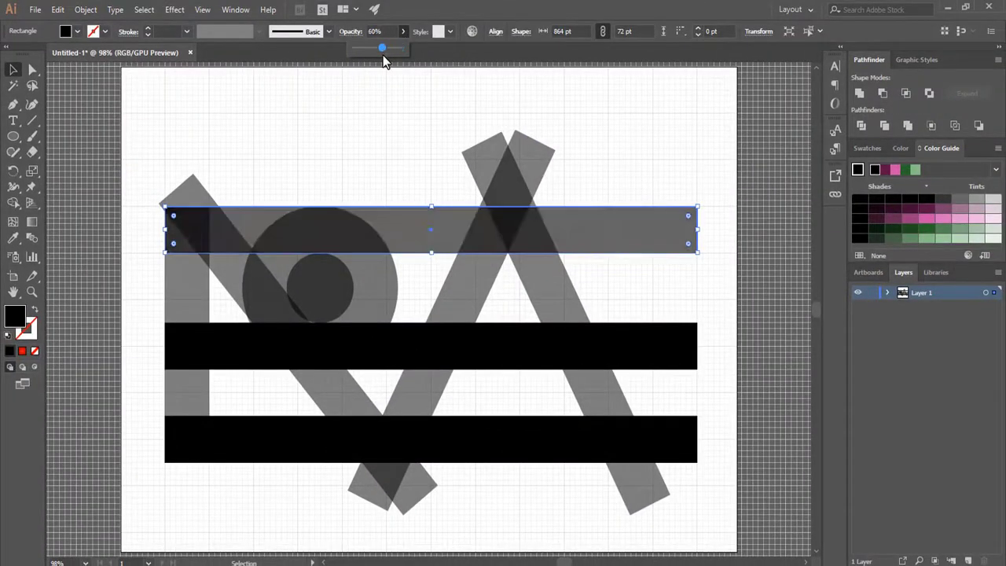
pyautogui.click(382, 125)
pyautogui.hotkey('ctrl', '=')
pyautogui.hotkey('ctrl', '=')
pyautogui.scroll(2, 817, 314)
pyautogui.click(13, 136)
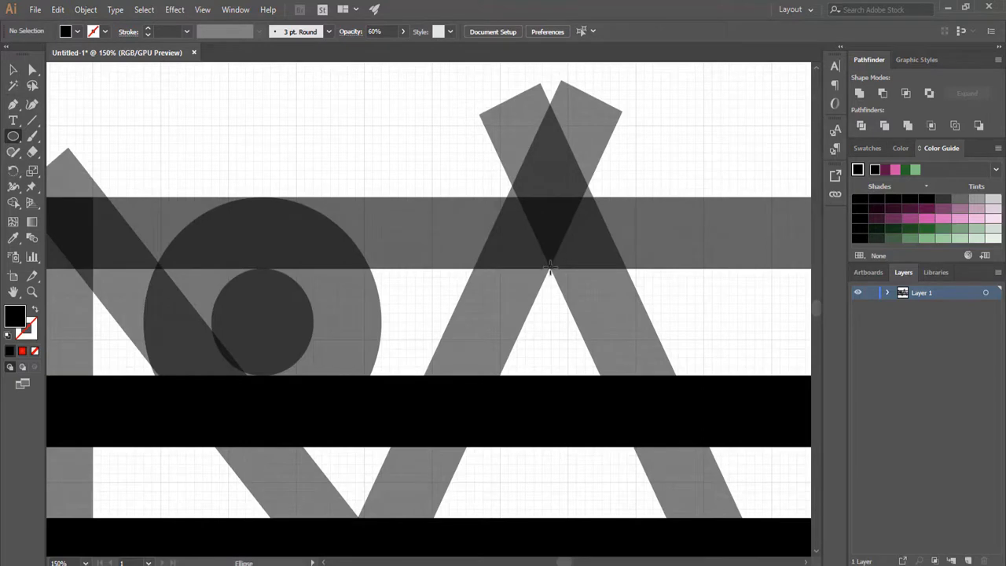
# Draw a circle, move it onto the A's crossing, scale it to 144 pt, and set 53% opacity.
pyautogui.moveTo(575, 296); pyautogui.dragTo(653, 358)
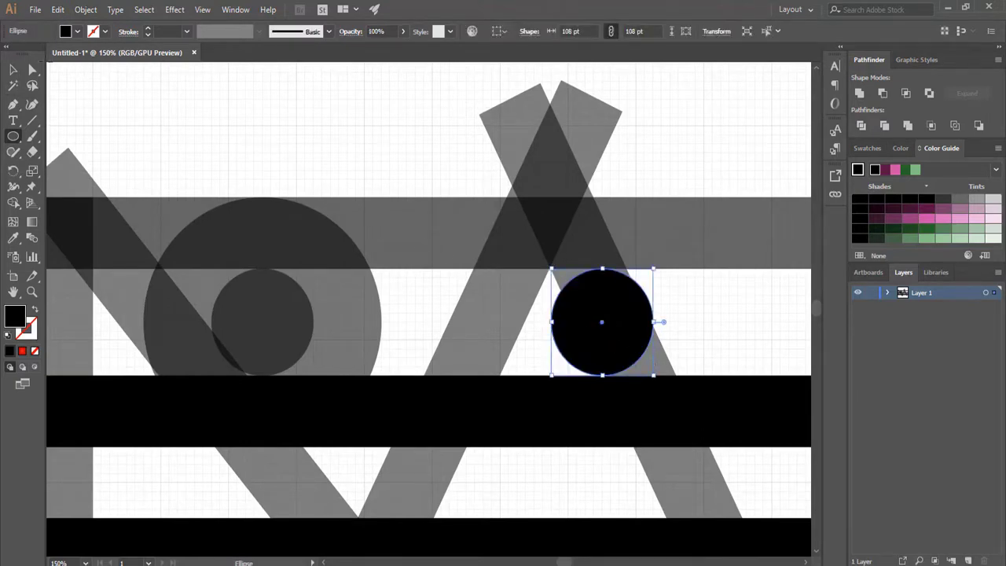
pyautogui.click(13, 69)
pyautogui.moveTo(602, 323); pyautogui.dragTo(551, 268)
pyautogui.moveTo(499, 218); pyautogui.dragTo(485, 194)
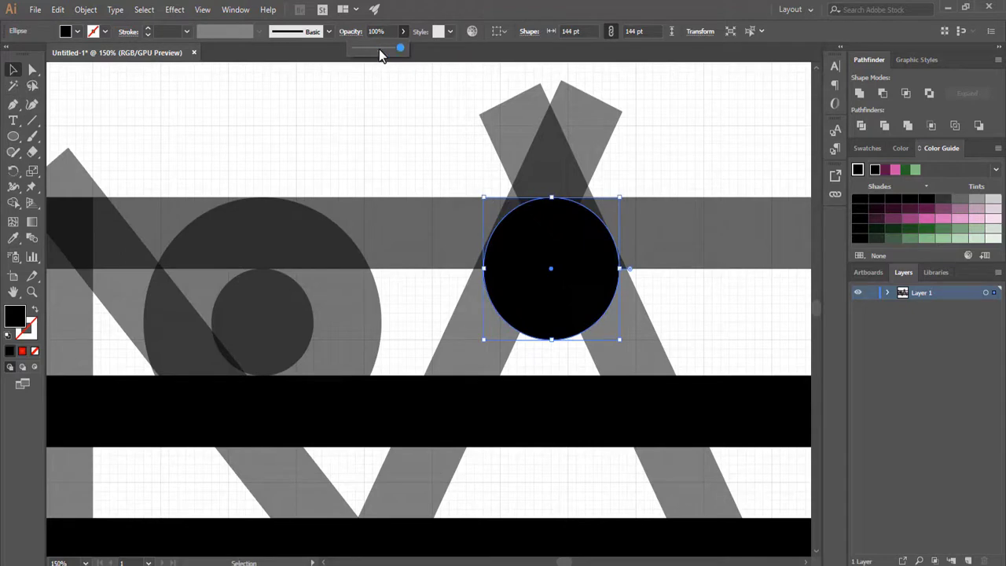
pyautogui.click(379, 49)
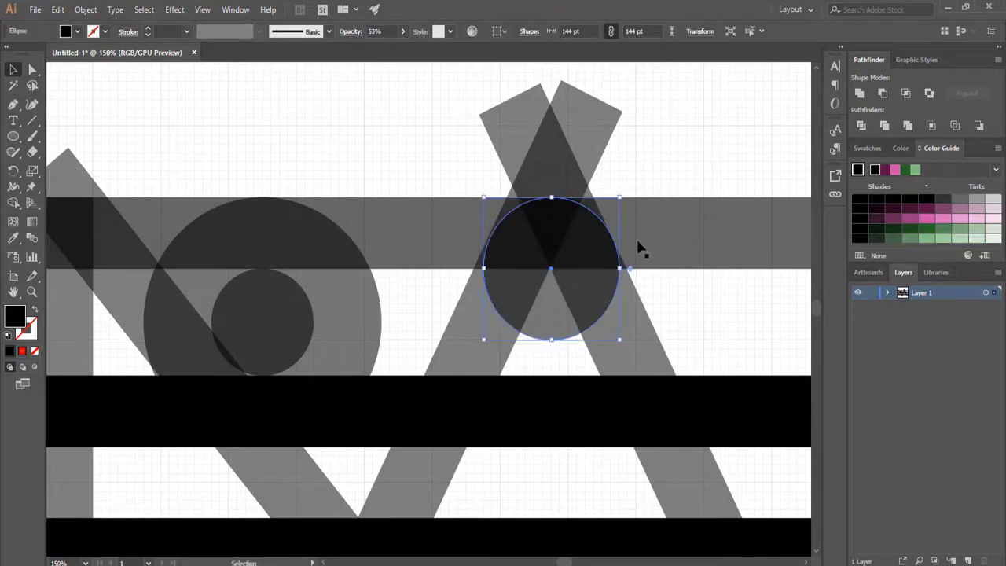
pyautogui.click(203, 9)
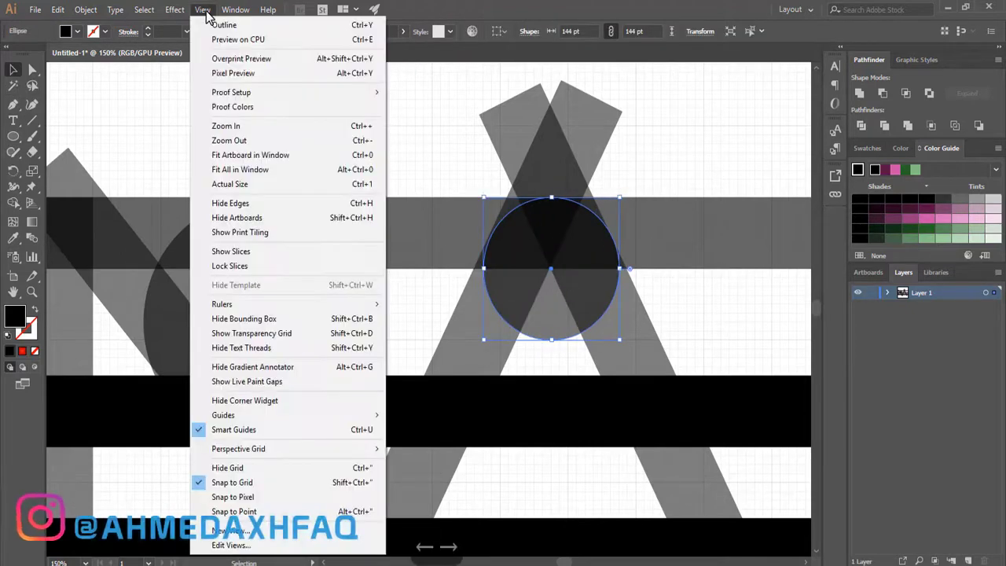
# Hide the grid, enlarge the A's circle to 148 pt, and switch to Outline view.
pyautogui.click(233, 468)
pyautogui.moveTo(620, 342); pyautogui.dragTo(621, 344)
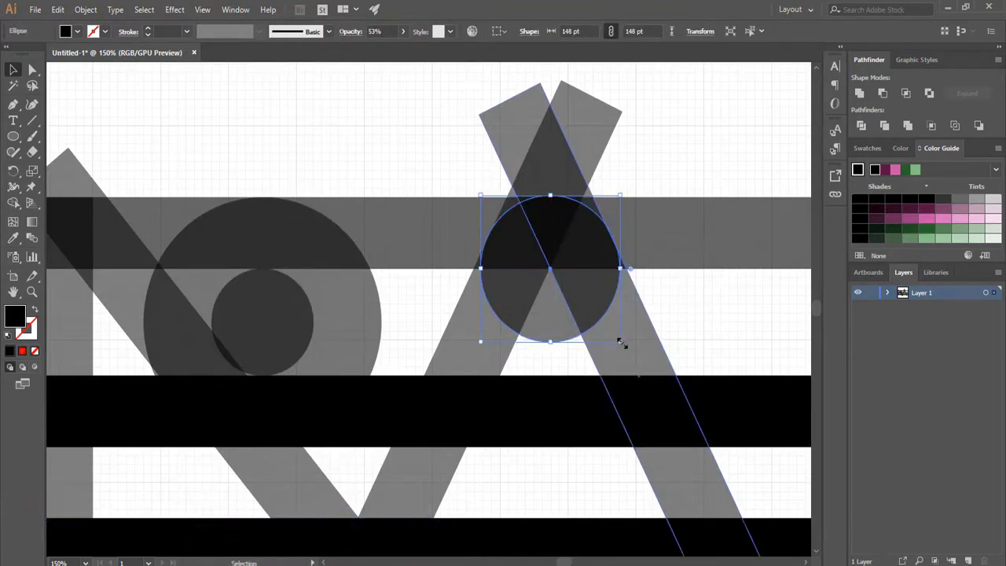
pyautogui.click(202, 9)
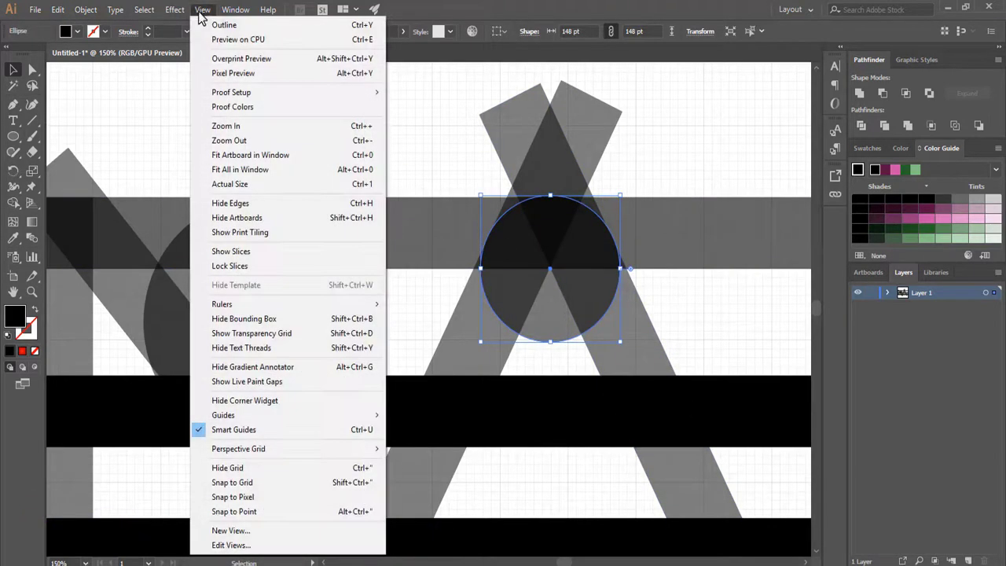
pyautogui.click(215, 30)
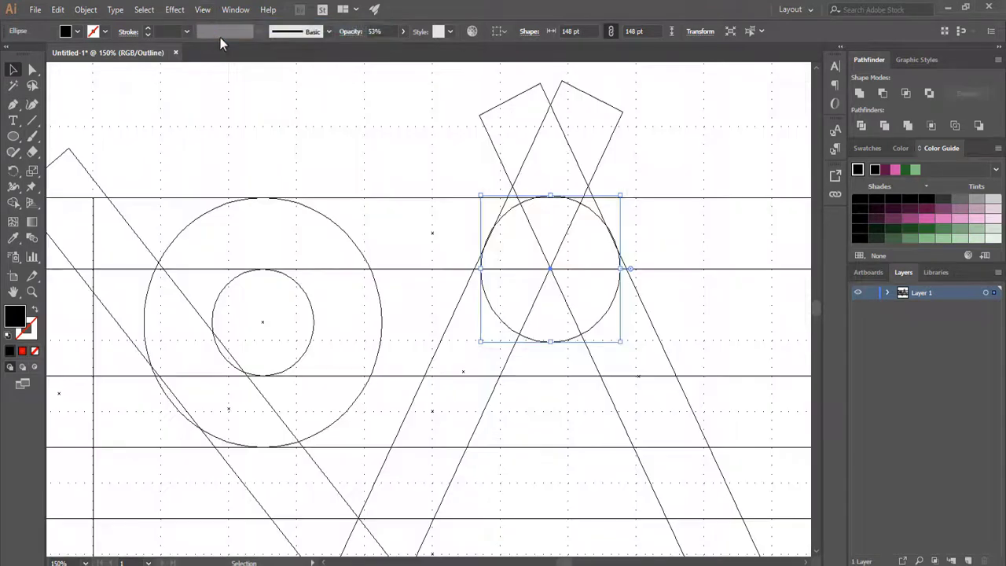
# Fine-tune the circle's size to 147.333 pt and nudge it slightly left.
pyautogui.click(701, 321)
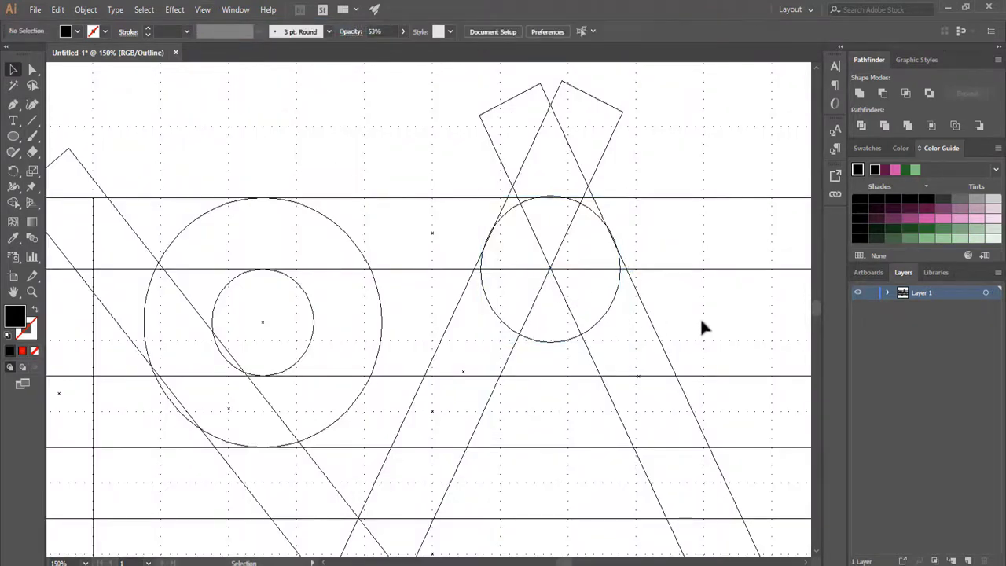
pyautogui.click(568, 336)
pyautogui.moveTo(617, 339); pyautogui.dragTo(621, 342)
pyautogui.click(621, 338)
pyautogui.click(572, 336)
pyautogui.moveTo(621, 344); pyautogui.dragTo(621, 343)
pyautogui.press('Left')
pyautogui.press('Left')
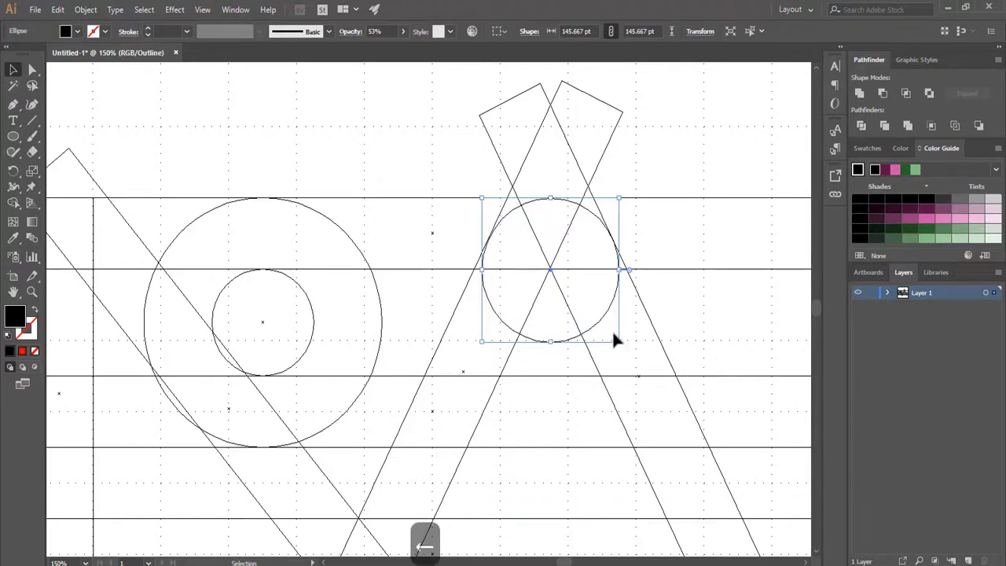
pyautogui.moveTo(618, 342); pyautogui.dragTo(620, 344)
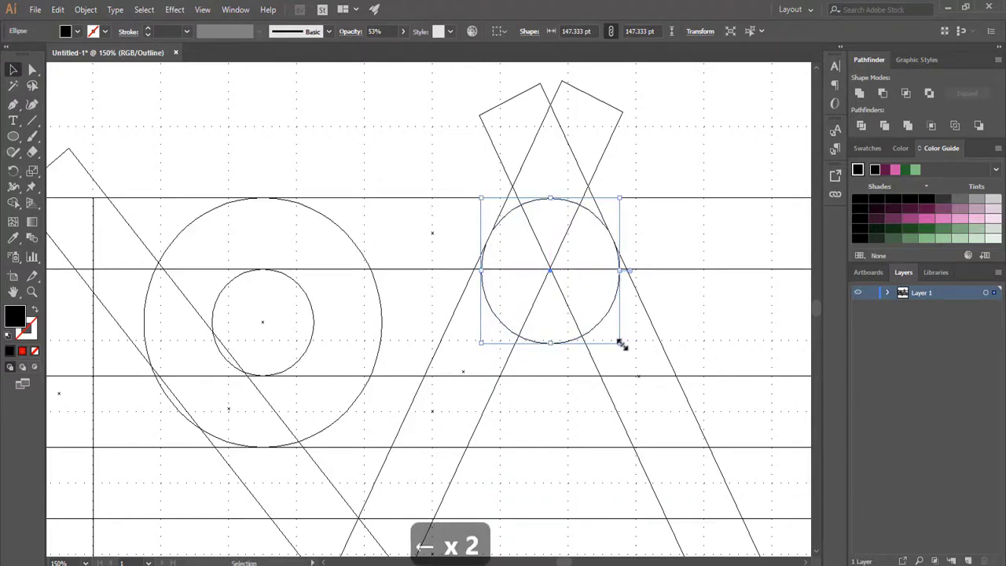
# Nudge the circle up slightly and return to GPU Preview.
pyautogui.click(706, 318)
pyautogui.click(556, 327)
pyautogui.press('Up')
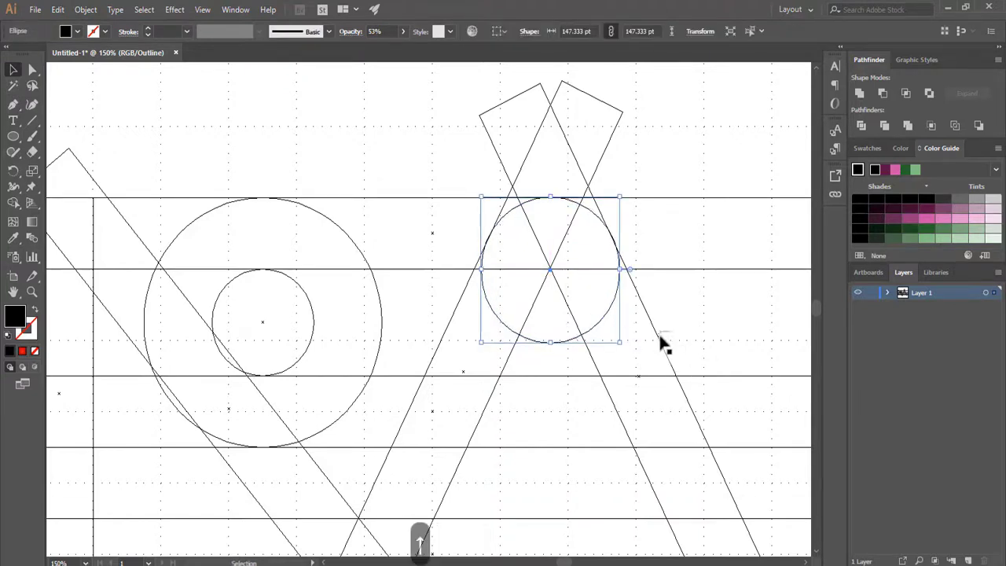
pyautogui.click(701, 328)
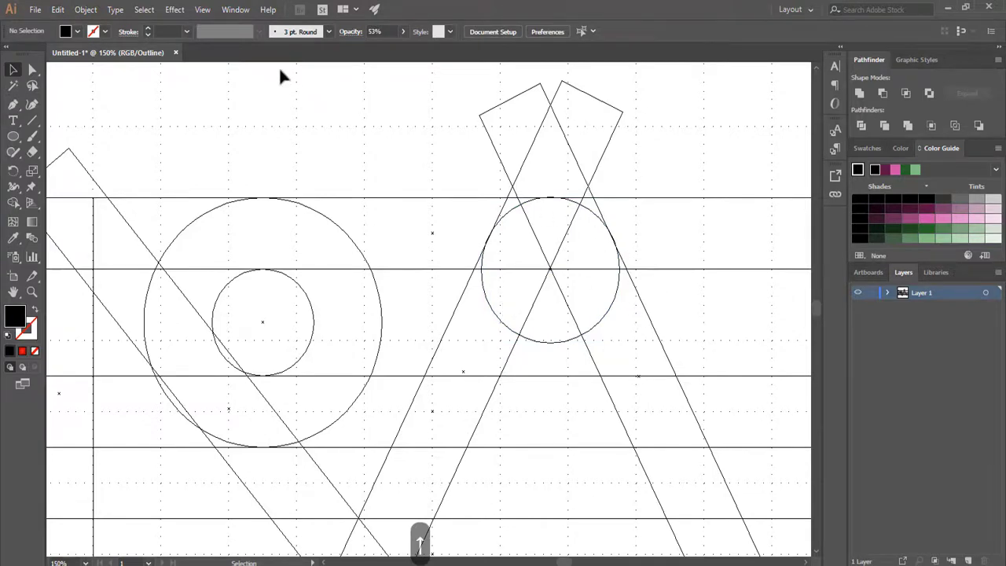
pyautogui.click(202, 10)
pyautogui.click(211, 28)
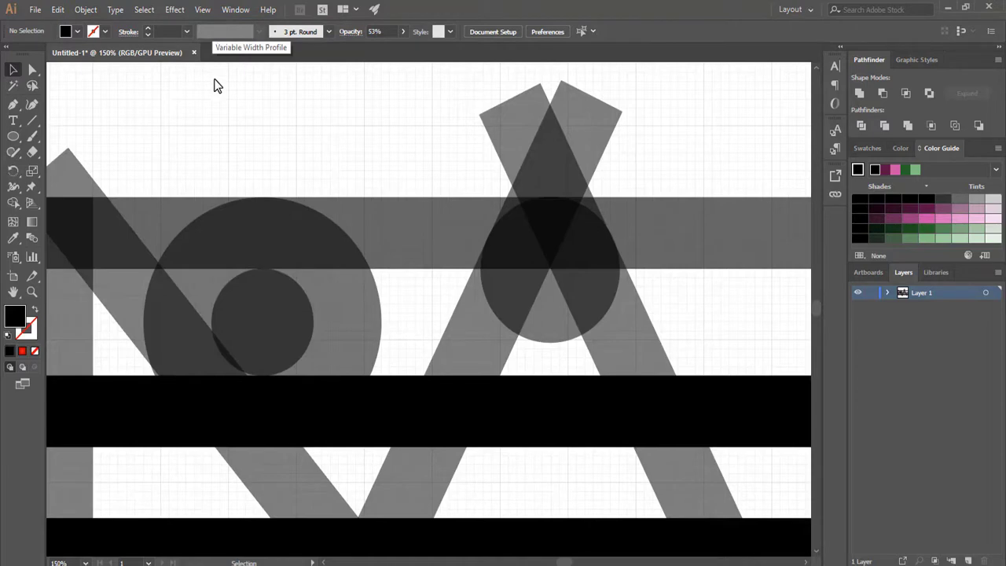
# Select the upper-left shapes and delete the diagonal's top tip and the stem piece with Shape Builder.
pyautogui.hotkey('ctrl', '0')
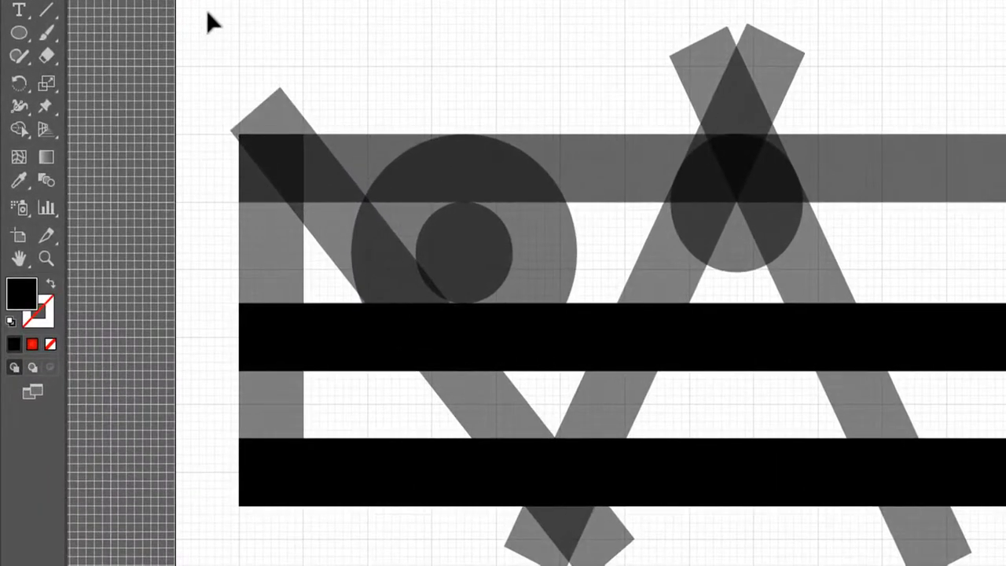
pyautogui.moveTo(205, 9); pyautogui.dragTo(517, 506)
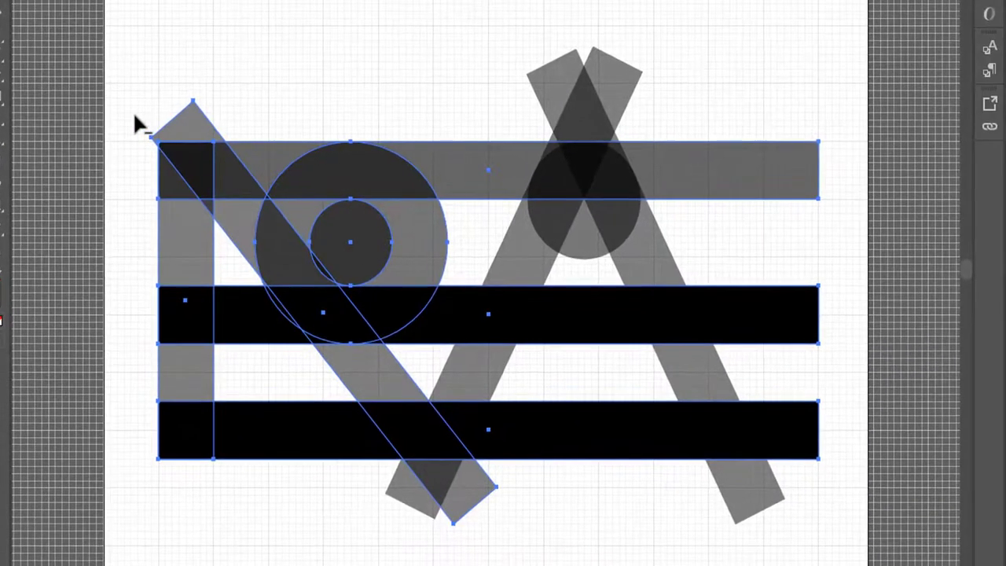
pyautogui.keyDown('alt'); pyautogui.click(198, 118); pyautogui.keyUp('alt')
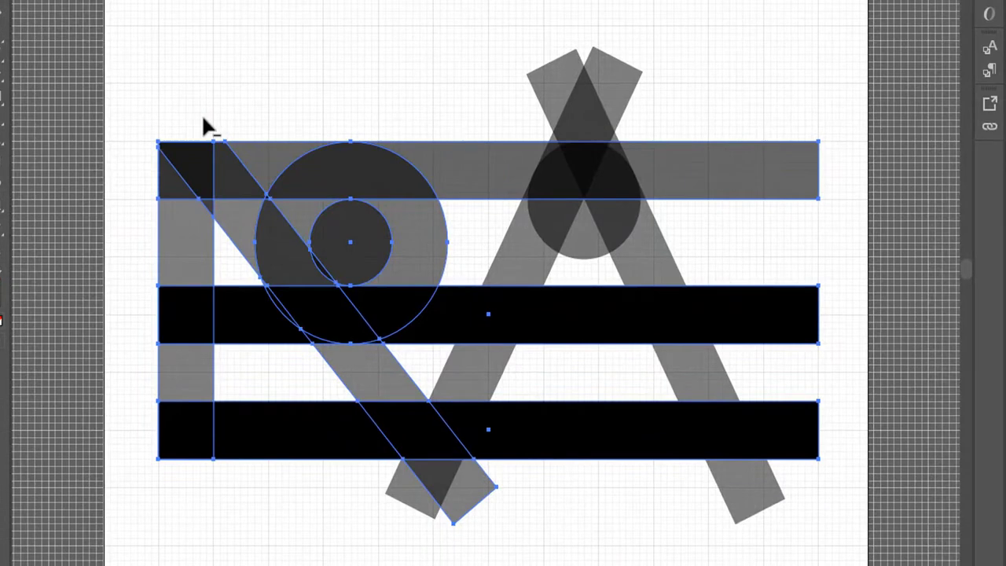
pyautogui.moveTo(165, 217); pyautogui.dragTo(222, 210)
# Remove the circle's crescent, the bottom-bar piece beside the stem, and the diagonal's lower tip.
pyautogui.moveTo(250, 245)
pyautogui.mouseDown()
pyautogui.moveTo(277, 234)
pyautogui.moveTo(315, 251)
pyautogui.moveTo(320, 273)
pyautogui.mouseUp()
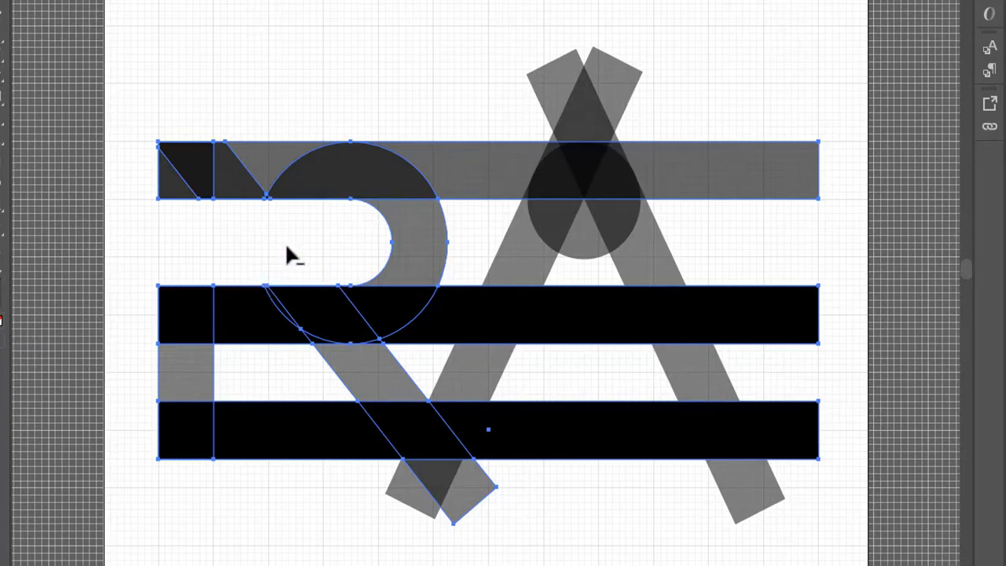
pyautogui.keyDown('alt'); pyautogui.click(257, 409); pyautogui.keyUp('alt')
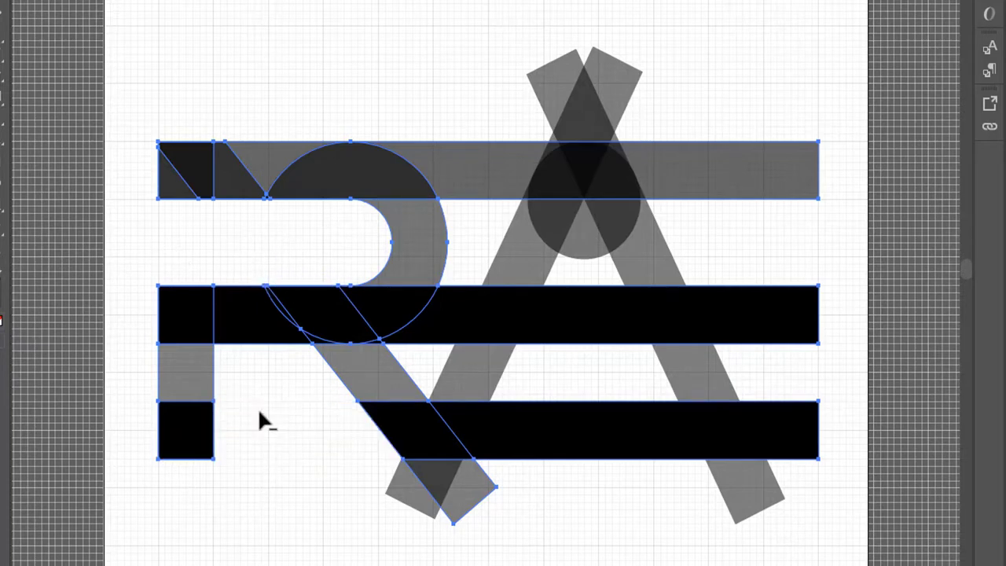
pyautogui.keyDown('alt'); pyautogui.click(405, 486); pyautogui.keyUp('alt')
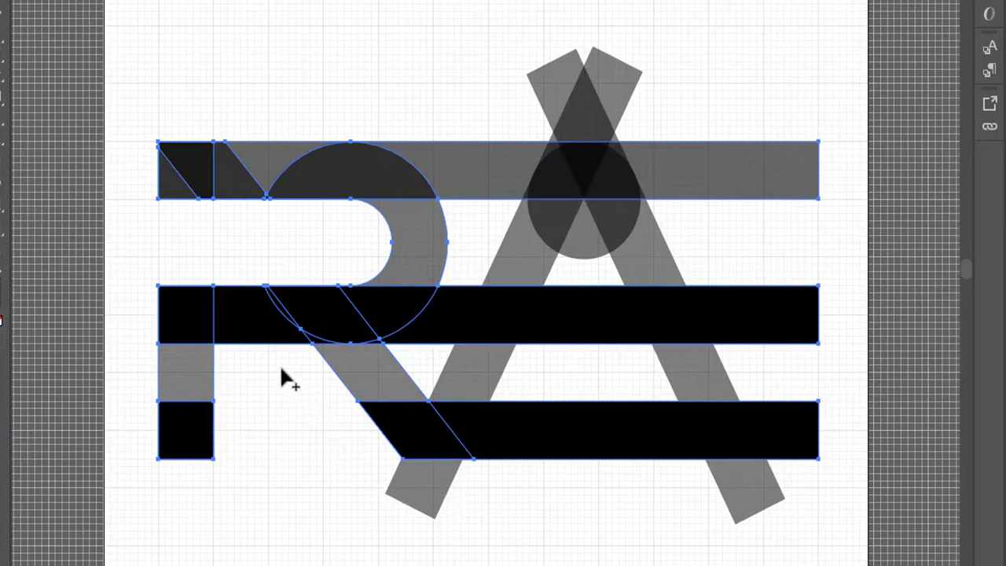
# Select all monogram shapes and trim away the A's peaks above the top bar with Shape Builder.
pyautogui.press('v')
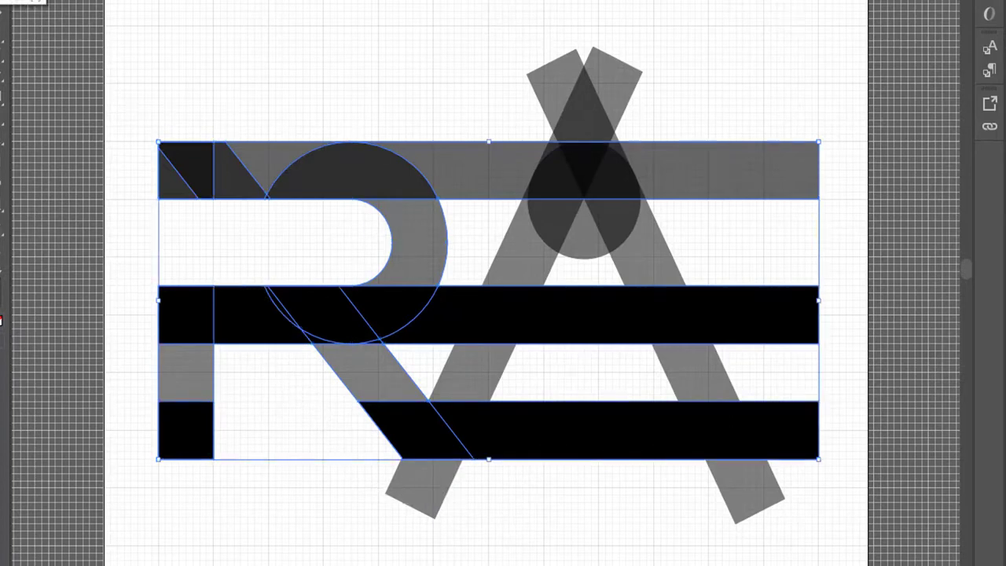
pyautogui.moveTo(825, 66); pyautogui.dragTo(196, 547)
pyautogui.press('a')
pyautogui.moveTo(488, 92)
pyautogui.mouseDown()
pyautogui.moveTo(543, 103)
pyautogui.moveTo(659, 115)
pyautogui.mouseUp()
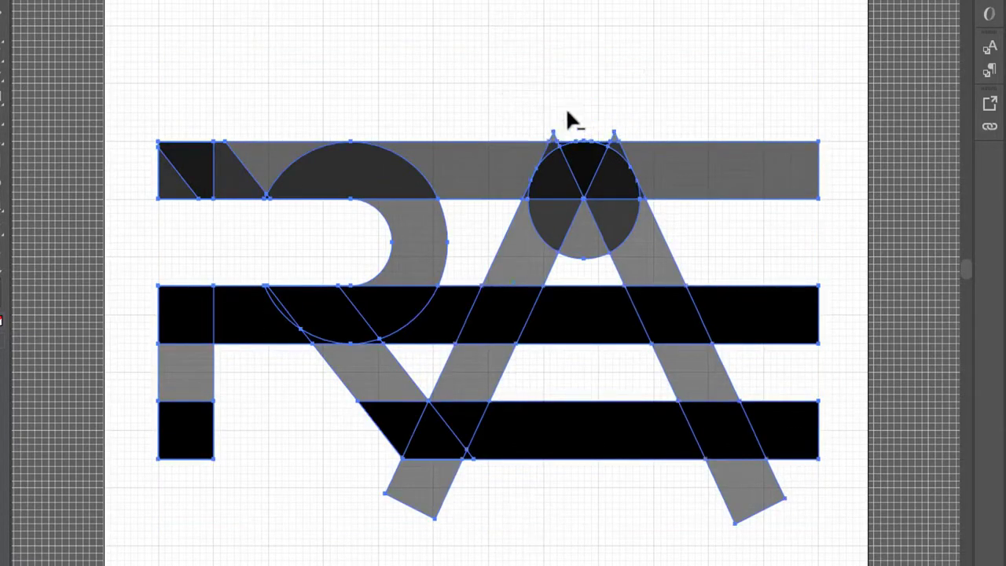
pyautogui.moveTo(529, 127)
pyautogui.mouseDown()
pyautogui.moveTo(597, 131)
pyautogui.moveTo(715, 156)
pyautogui.moveTo(720, 179)
pyautogui.mouseUp()
# Erase the bar ends, both leg tips and the corner piece beside the A's apex.
pyautogui.moveTo(727, 240)
pyautogui.mouseDown()
pyautogui.moveTo(785, 372)
pyautogui.moveTo(795, 440)
pyautogui.moveTo(748, 494)
pyautogui.moveTo(723, 499)
pyautogui.mouseUp()
pyautogui.moveTo(485, 489); pyautogui.dragTo(376, 496)
pyautogui.moveTo(574, 399); pyautogui.dragTo(584, 248)
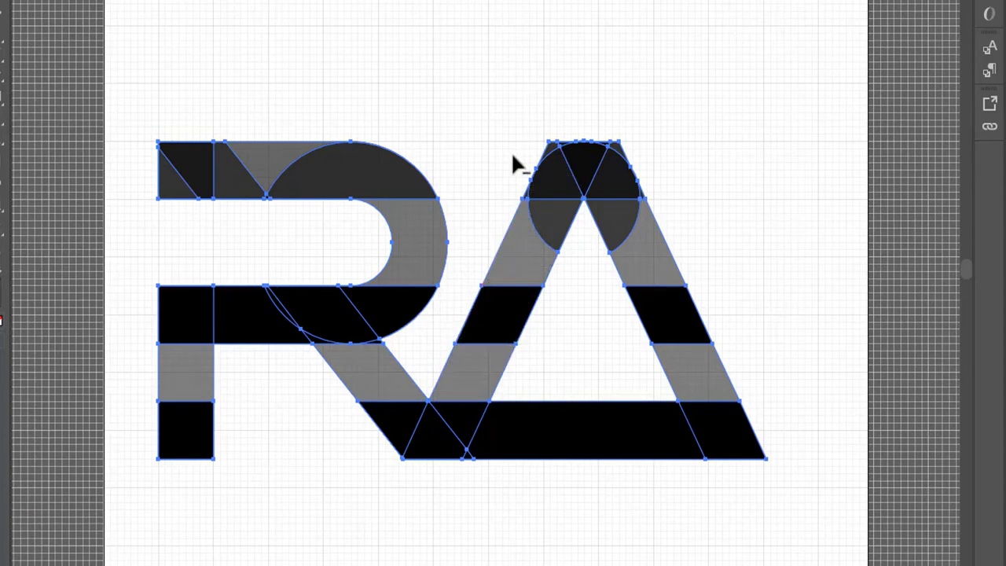
pyautogui.keyDown('alt'); pyautogui.click(552, 154); pyautogui.keyUp('alt')
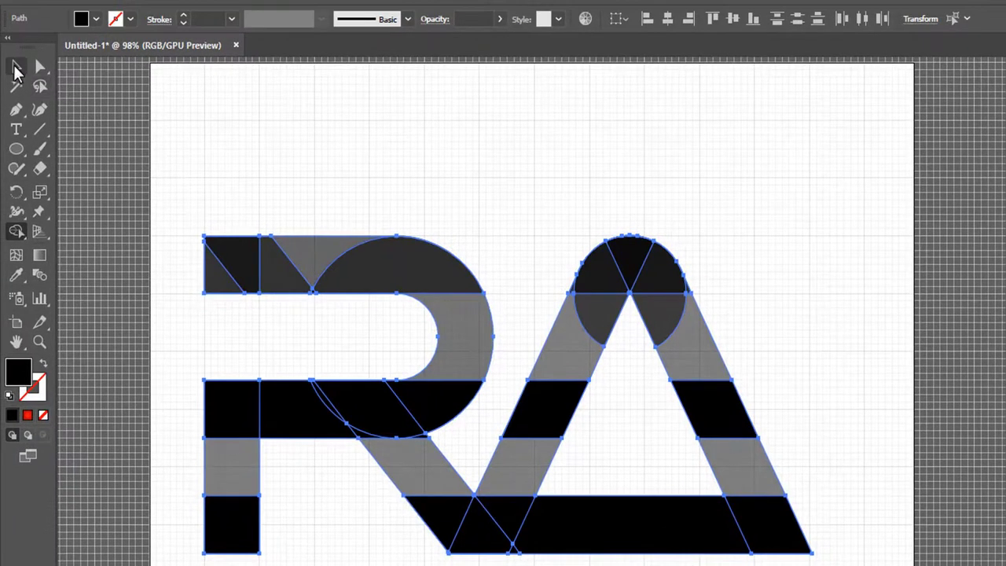
# Delete the R's top-left parallelogram and shorten the R's top bar from its left side.
pyautogui.click(16, 67)
pyautogui.click(244, 151)
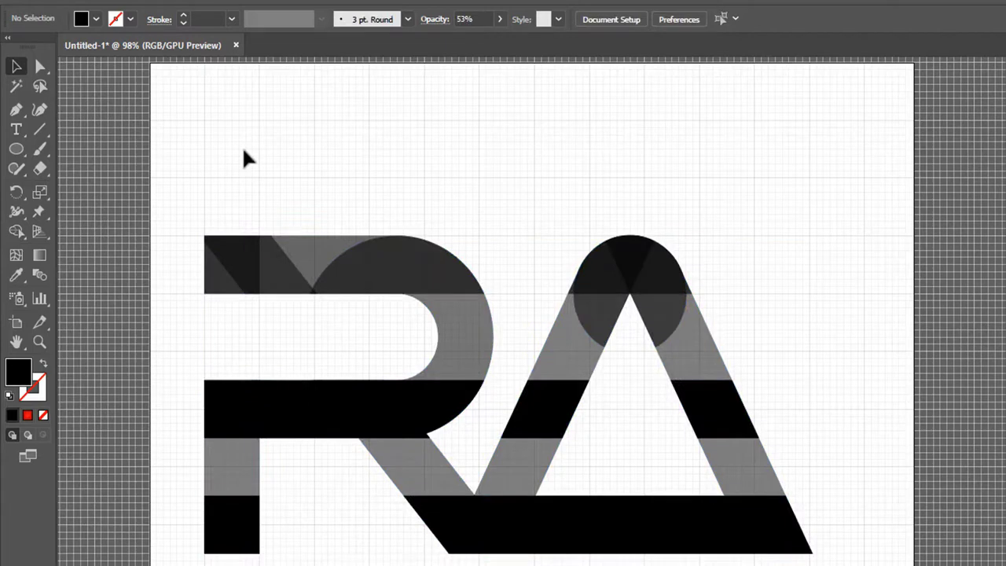
pyautogui.click(234, 269)
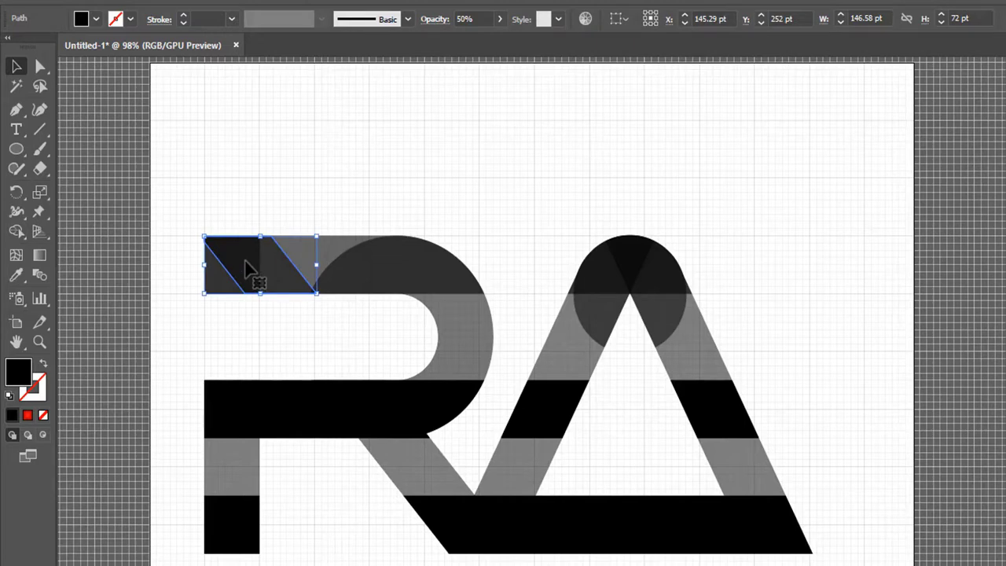
pyautogui.press('Delete')
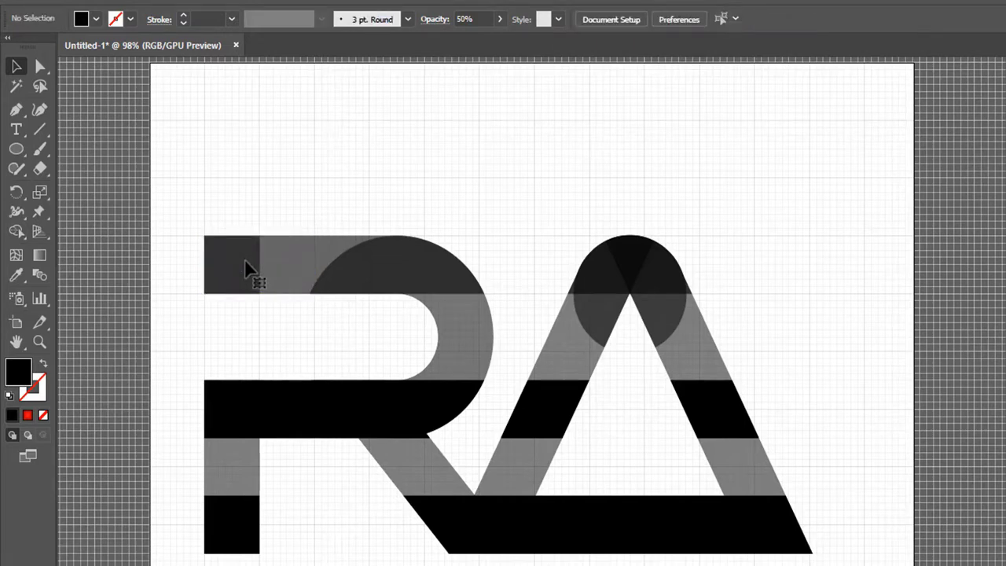
pyautogui.click(301, 275)
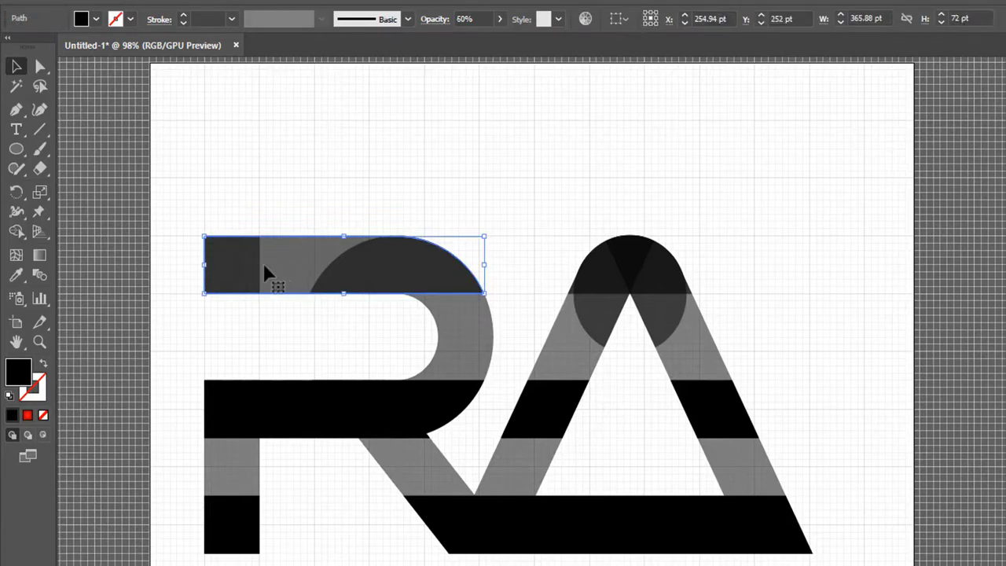
pyautogui.moveTo(209, 267); pyautogui.dragTo(262, 268)
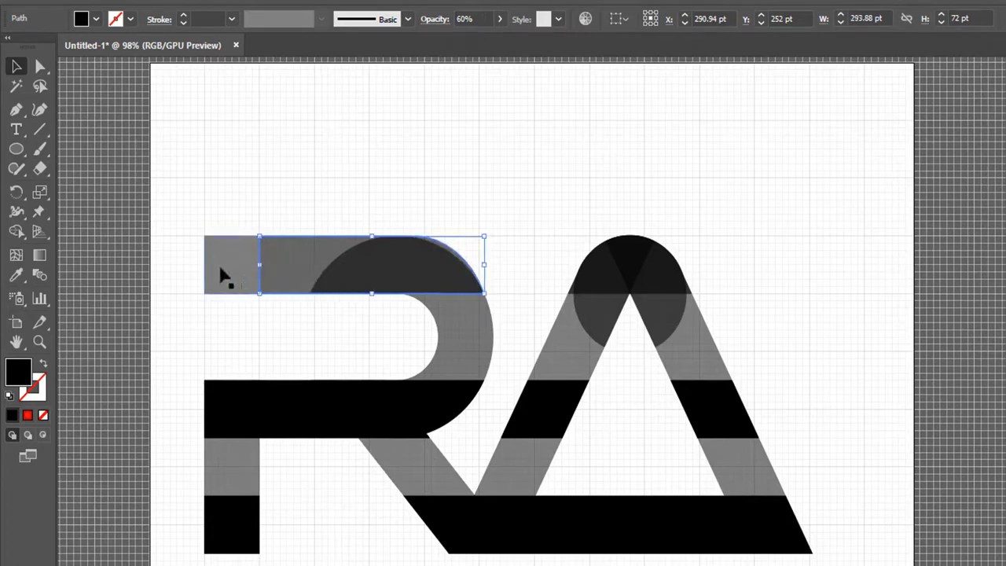
# Remove the corner square's top-left anchor point so it becomes a triangle.
pyautogui.click(223, 275)
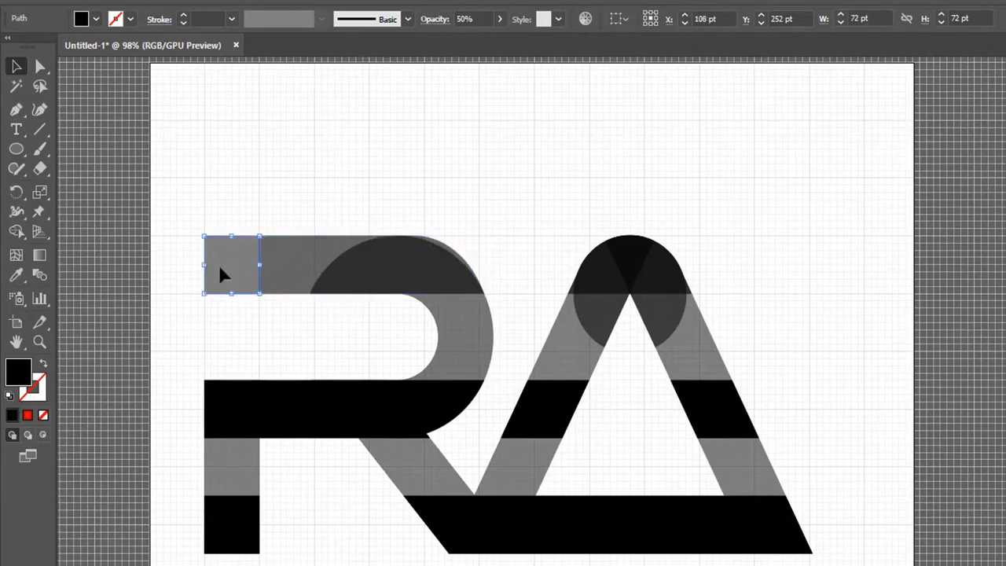
pyautogui.click(17, 109)
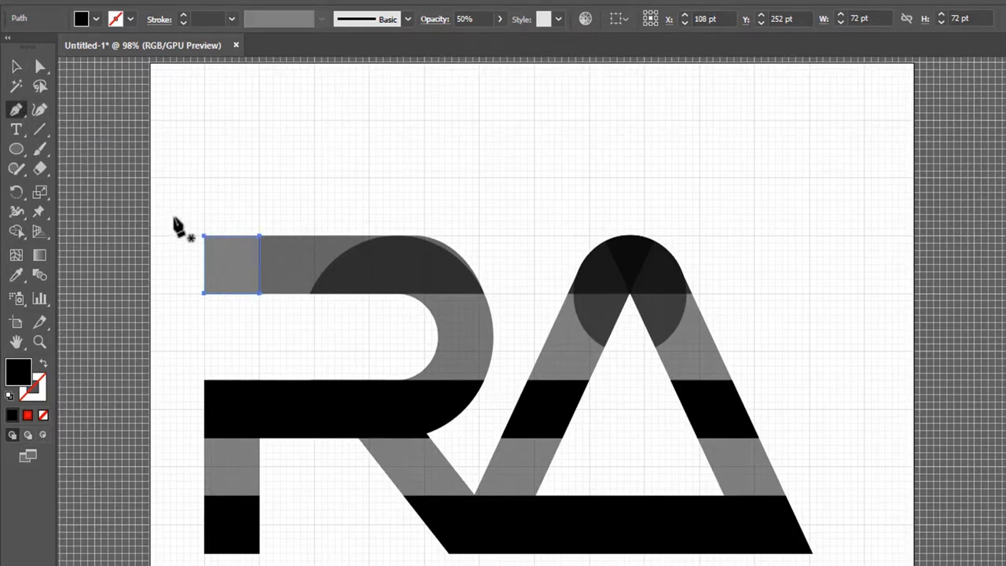
pyautogui.click(203, 236)
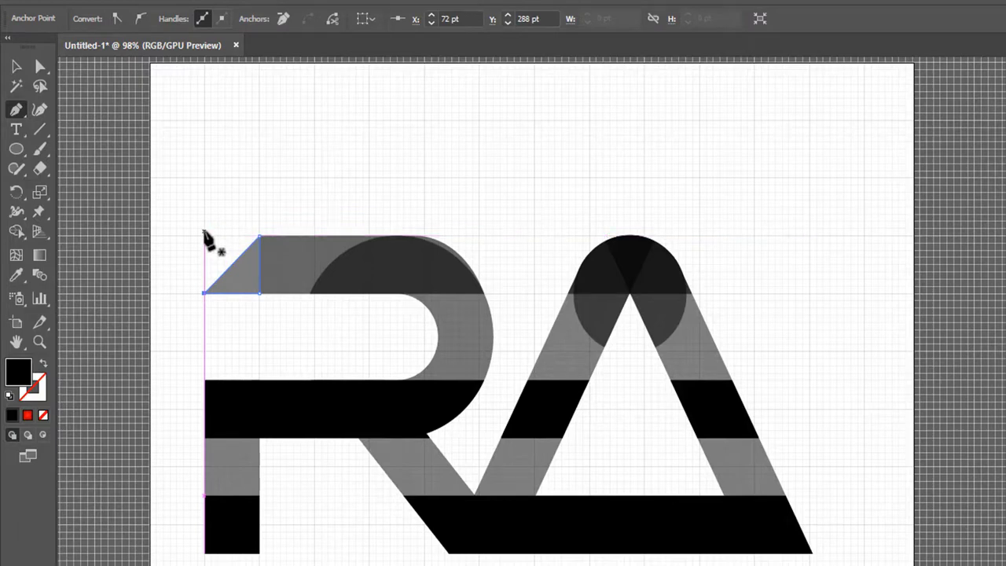
pyautogui.click(16, 66)
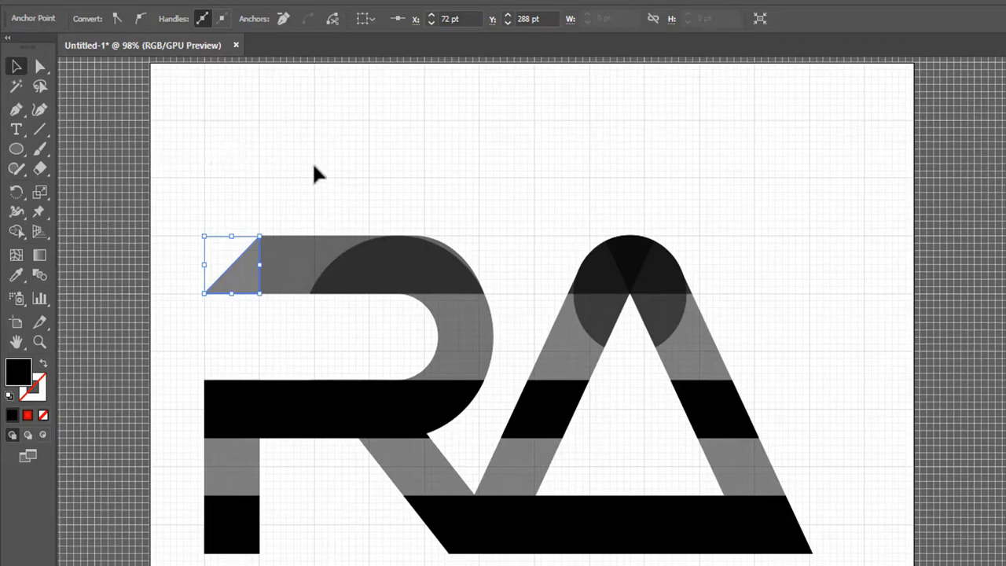
pyautogui.click(560, 363)
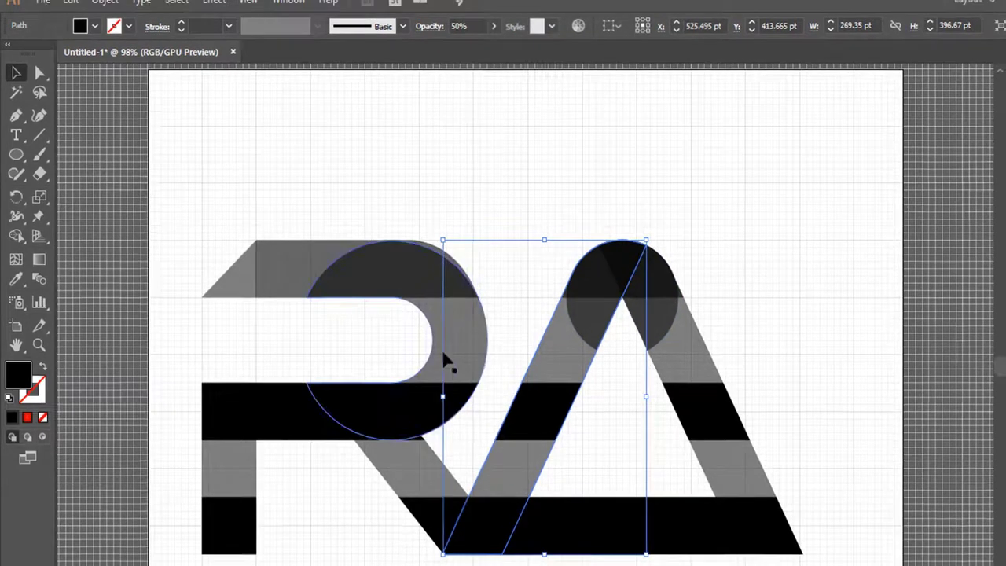
# Give the A's left leg a 10 pt stroke from the Stroke panel.
pyautogui.click(271, 13)
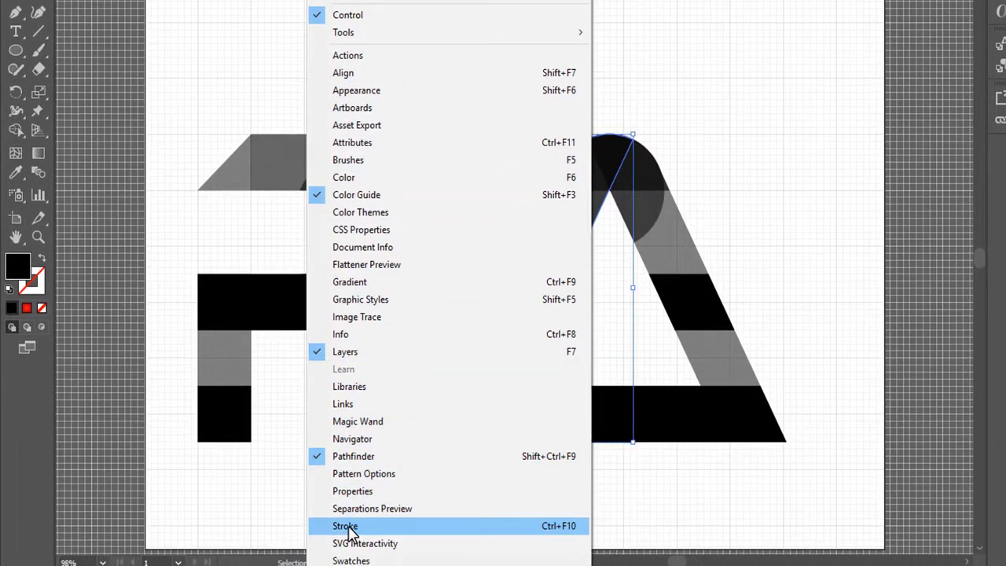
pyautogui.click(349, 528)
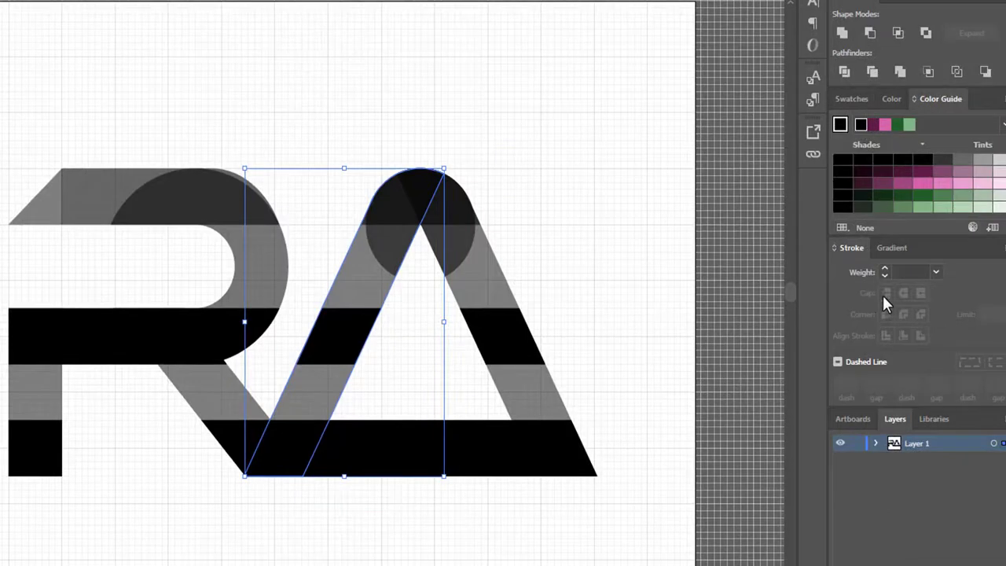
pyautogui.click(882, 270)
pyautogui.click(882, 269)
pyautogui.click(882, 270)
pyautogui.click(882, 270)
pyautogui.click(882, 270)
pyautogui.click(882, 269)
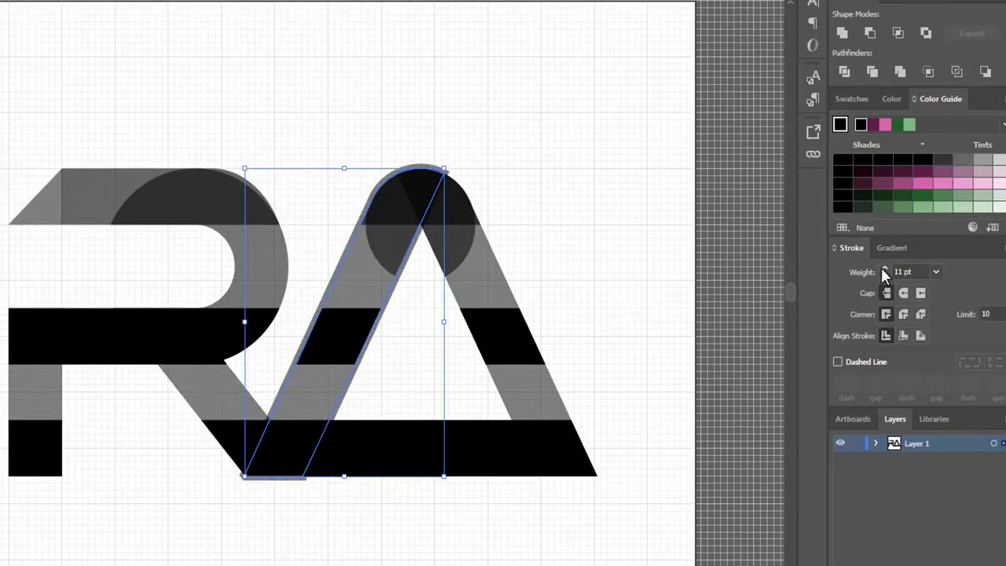
pyautogui.click(884, 273)
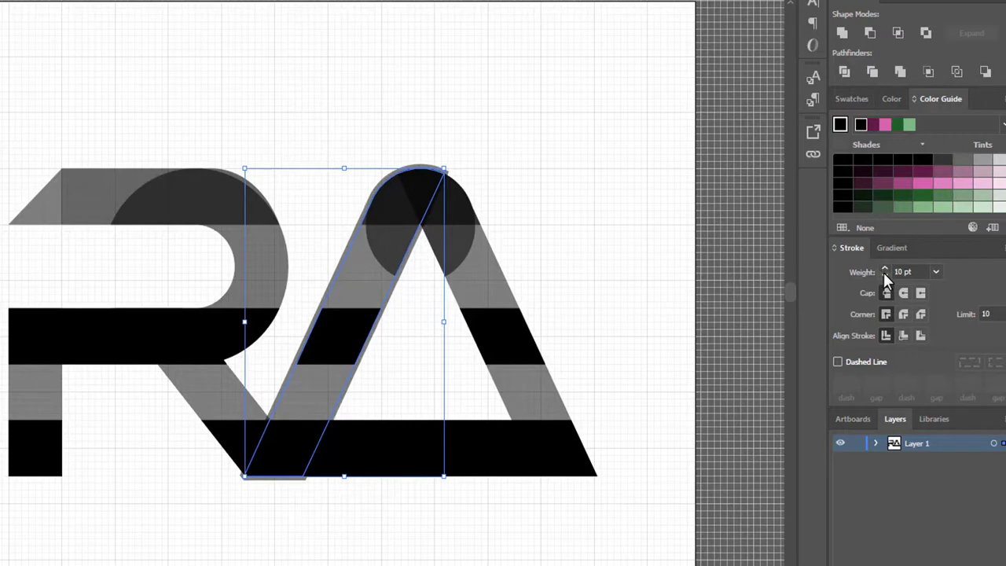
# Align the leg's stroke to the outside and raise its weight to 15 pt.
pyautogui.click(922, 337)
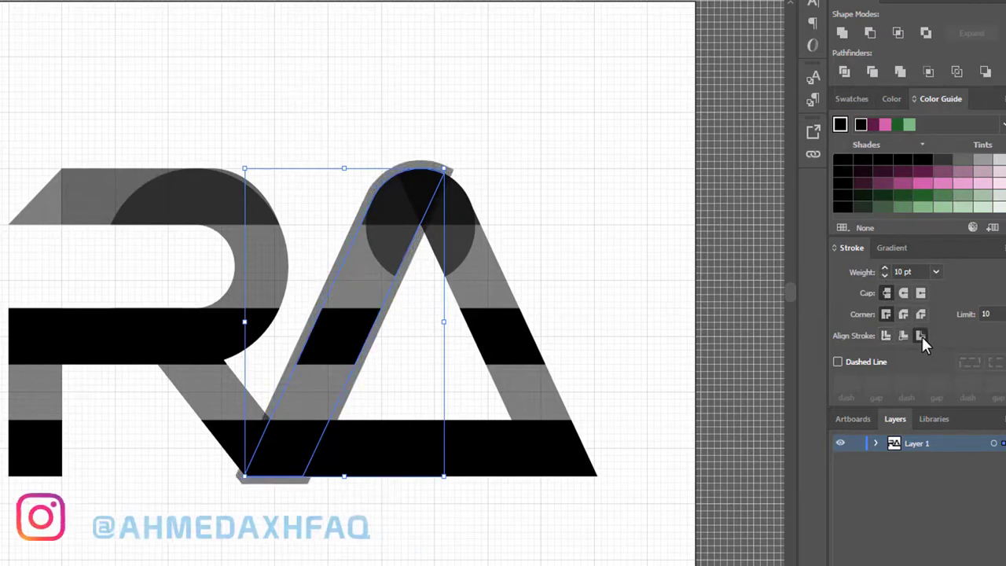
pyautogui.click(885, 270)
pyautogui.click(885, 269)
pyautogui.click(885, 269)
pyautogui.click(885, 269)
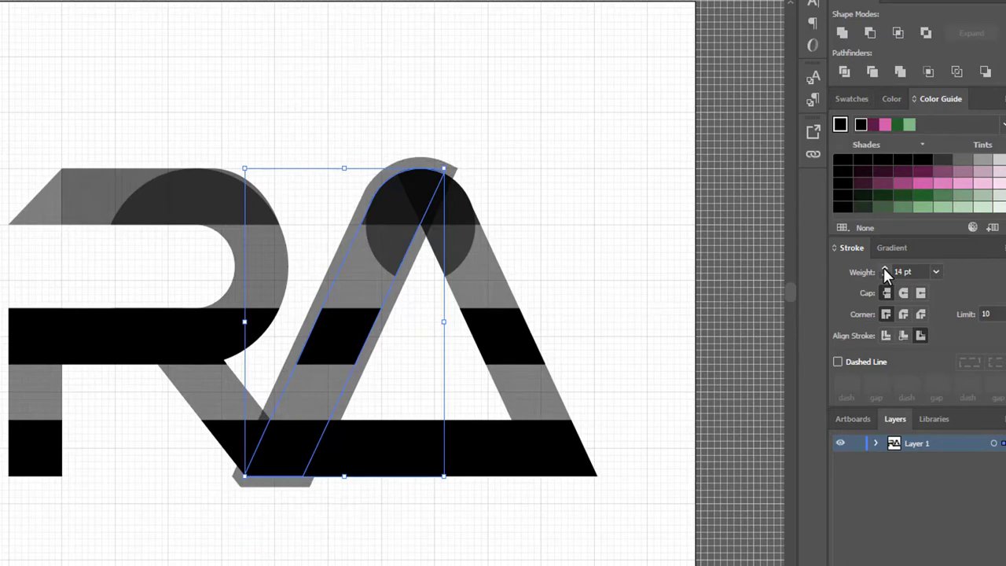
pyautogui.click(885, 270)
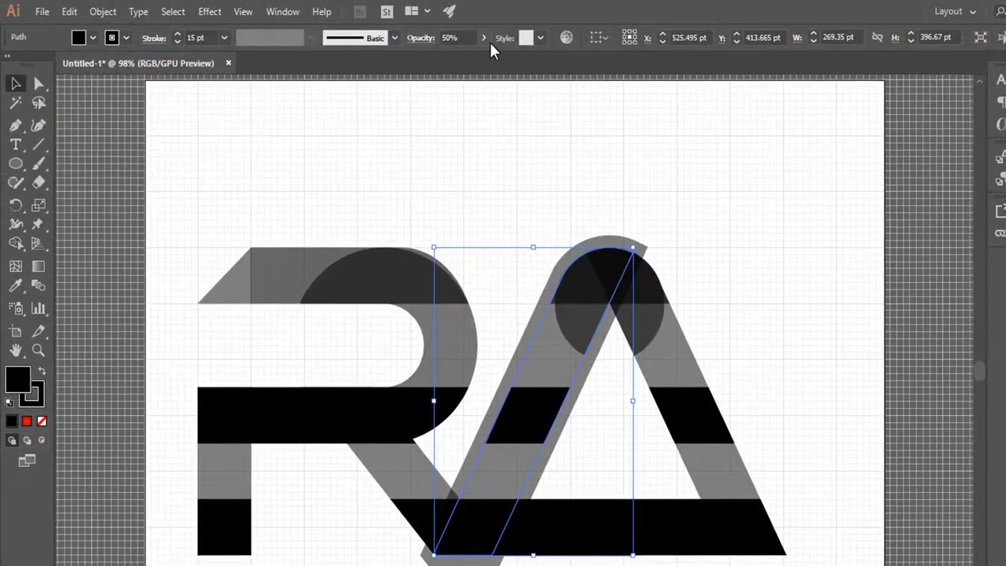
# Set the A's left diagonal to 100% opacity and give its stroke a brown swatch.
pyautogui.click(484, 38)
pyautogui.moveTo(478, 58); pyautogui.dragTo(509, 61)
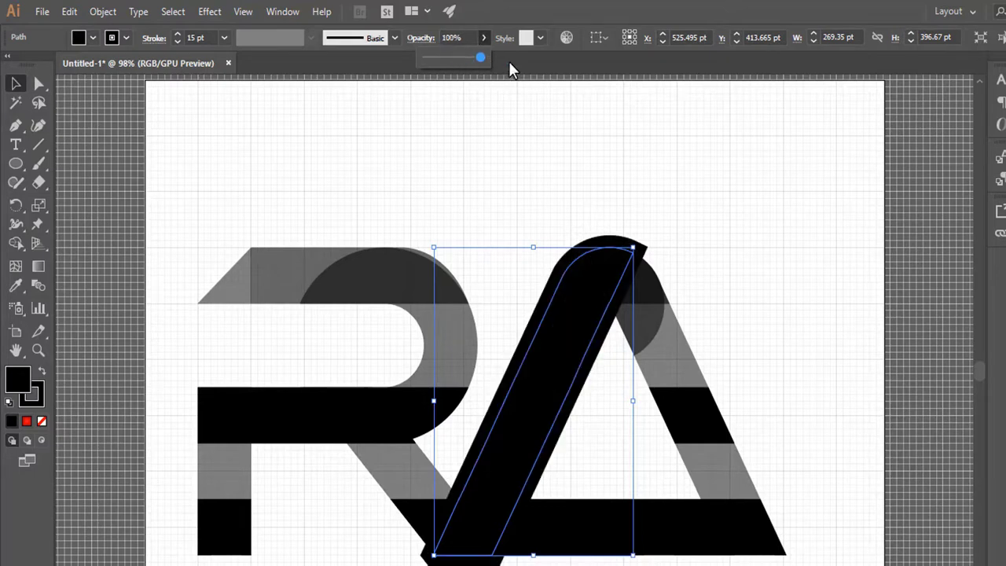
pyautogui.click(125, 38)
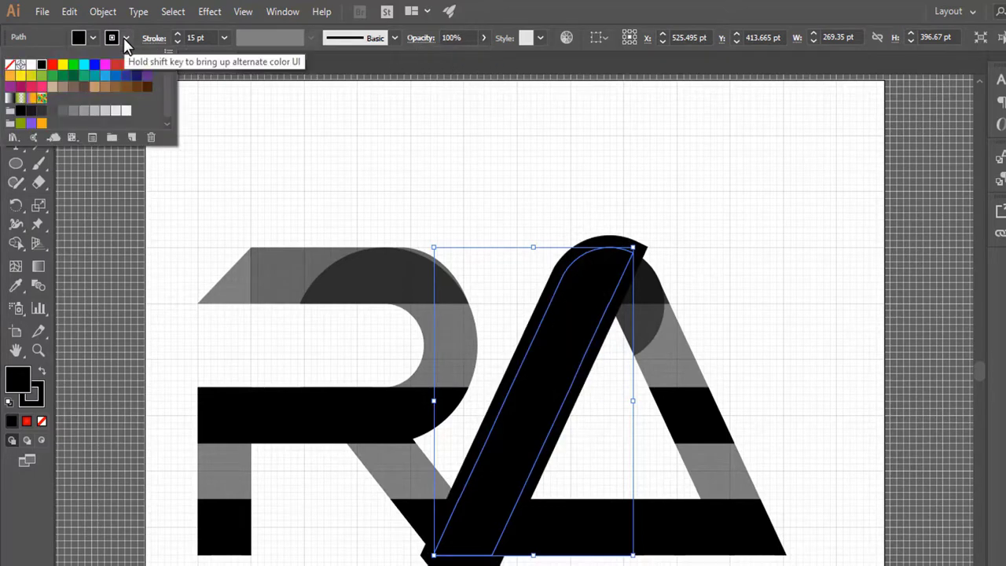
pyautogui.click(137, 88)
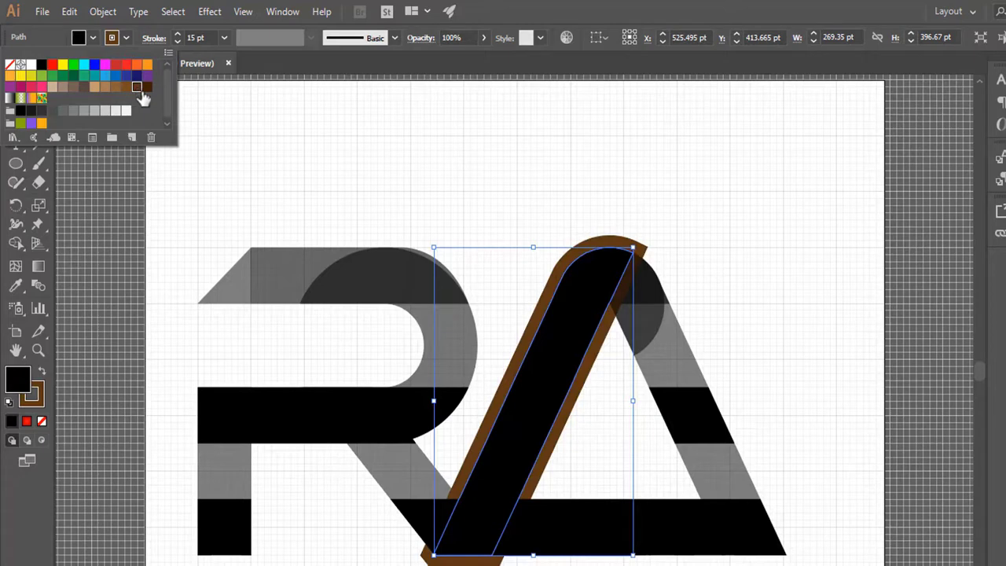
pyautogui.click(331, 141)
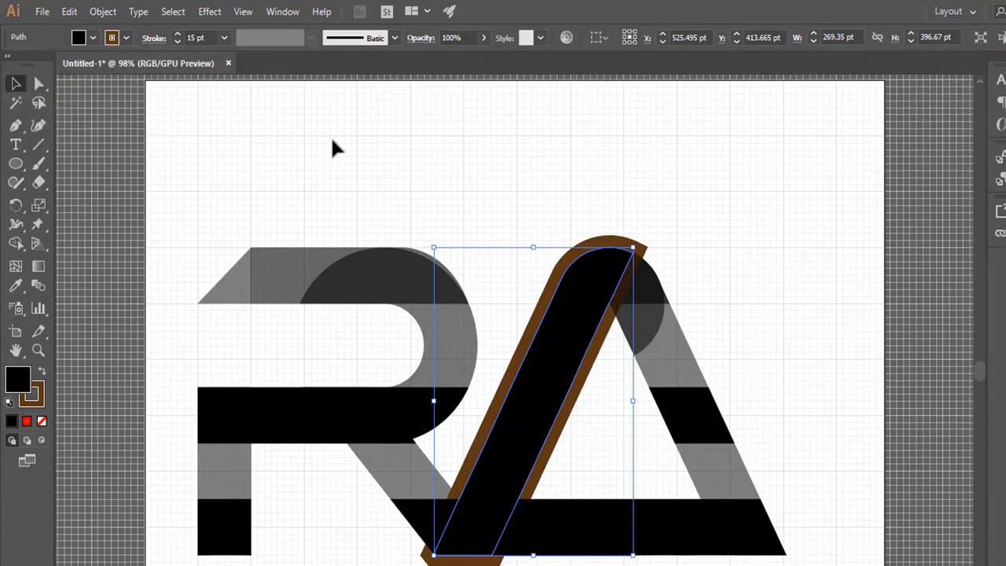
pyautogui.hotkey('ctrl', 'a')
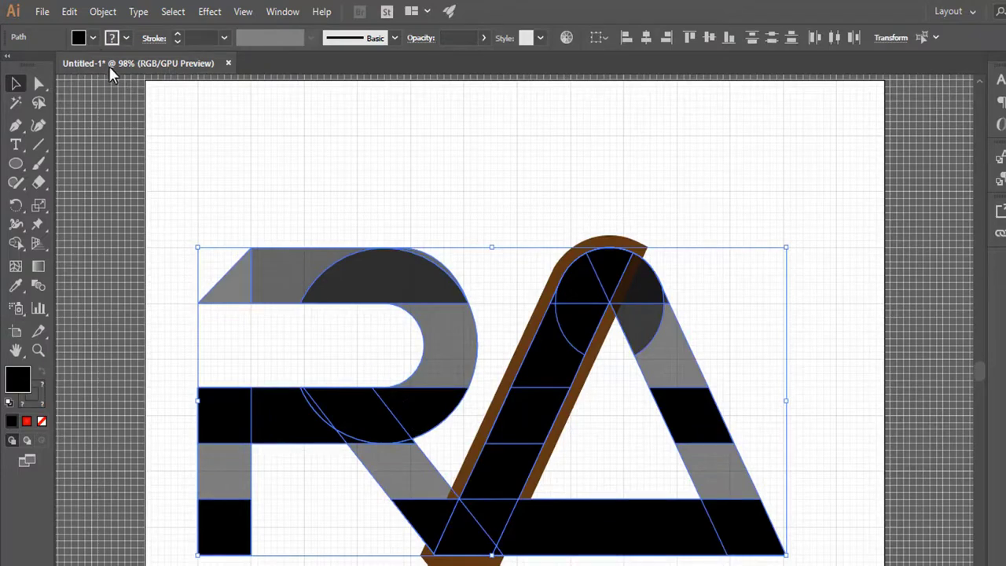
# Convert all strokes into filled shapes with Object > Path > Outline Stroke.
pyautogui.click(103, 13)
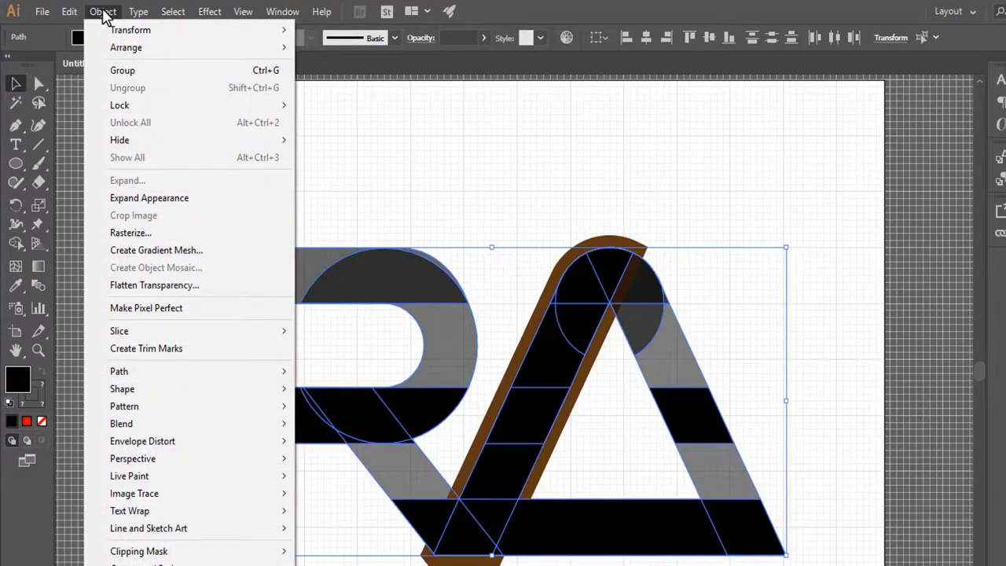
pyautogui.moveTo(168, 376)
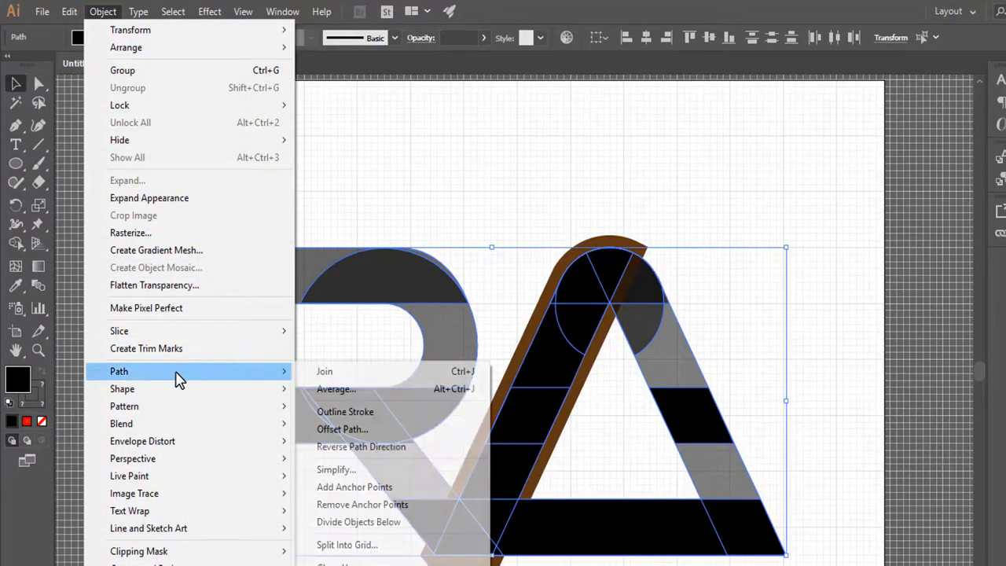
pyautogui.click(356, 417)
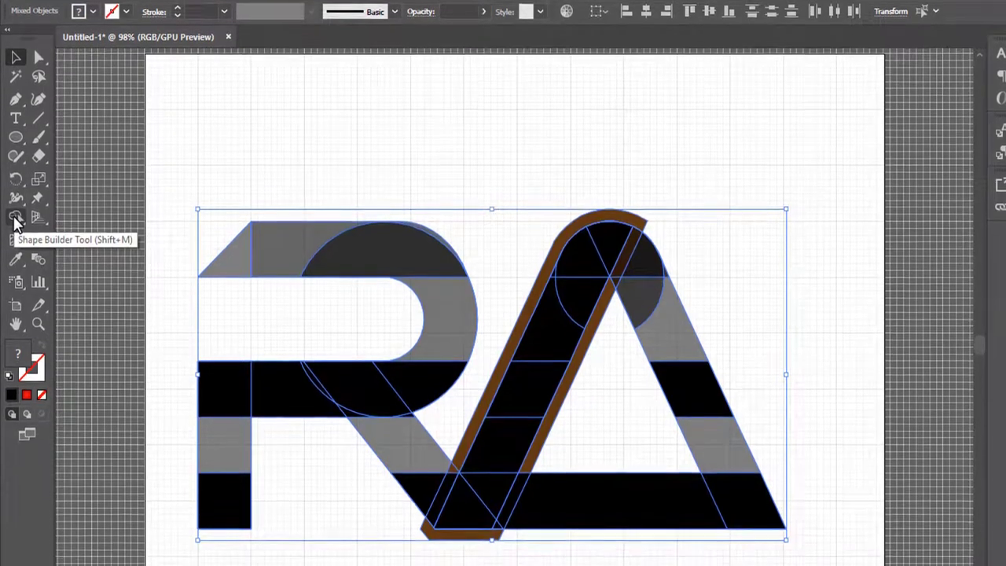
pyautogui.click(15, 245)
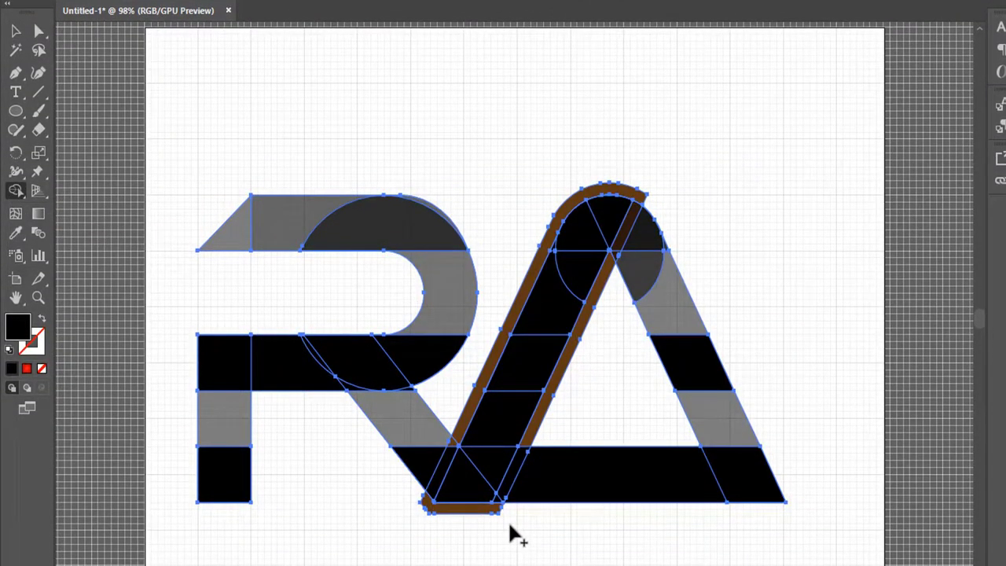
# Merge the A's left leg regions and erase the slivers beside it, including the brown strip.
pyautogui.click(471, 400)
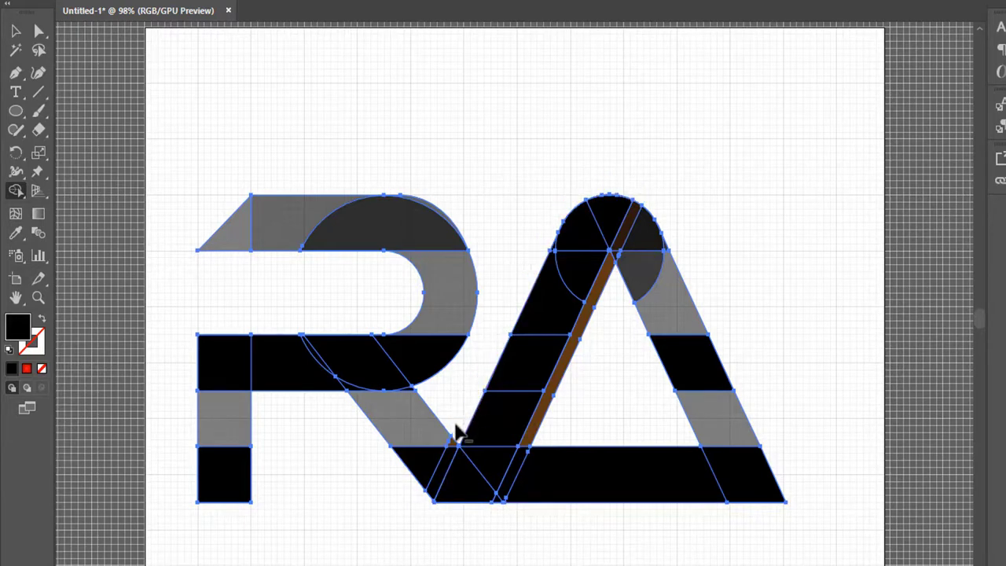
pyautogui.keyDown('alt'); pyautogui.click(446, 467); pyautogui.keyUp('alt')
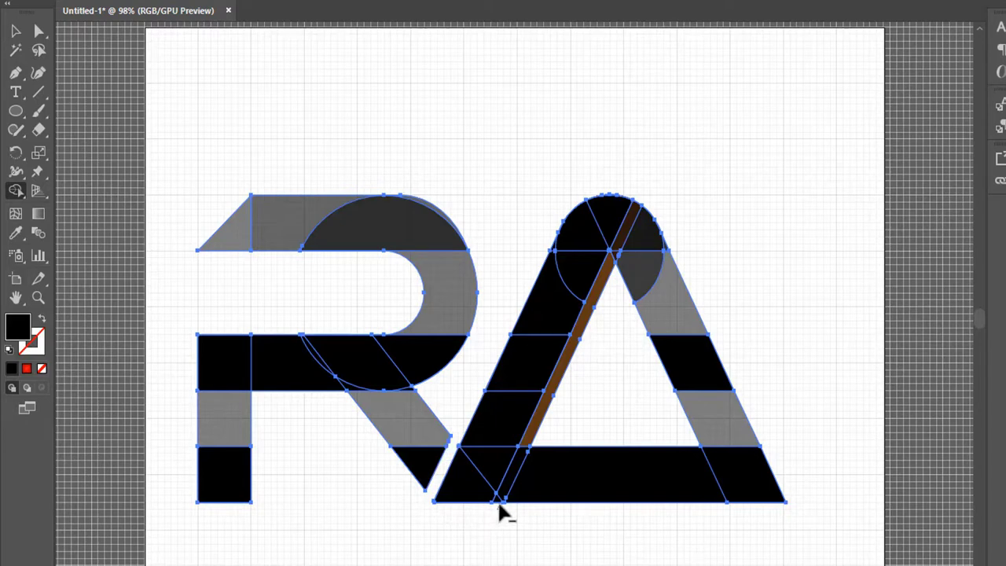
pyautogui.keyDown('alt'); pyautogui.click(533, 442); pyautogui.keyUp('alt')
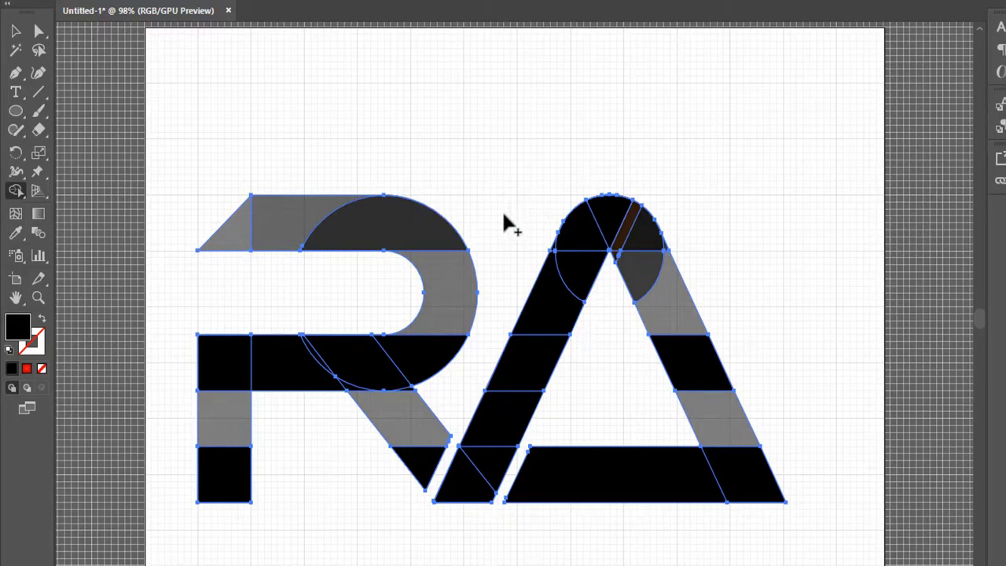
pyautogui.click(16, 30)
pyautogui.moveTo(163, 132); pyautogui.dragTo(398, 487)
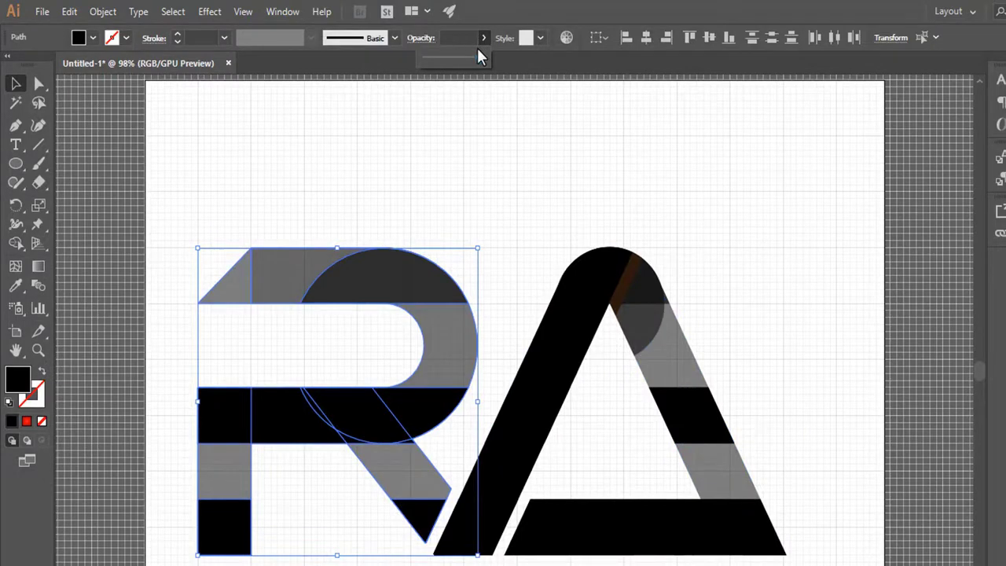
# Make the R's pieces 100% opaque and unite them into one shape with Pathfinder.
pyautogui.click(480, 58)
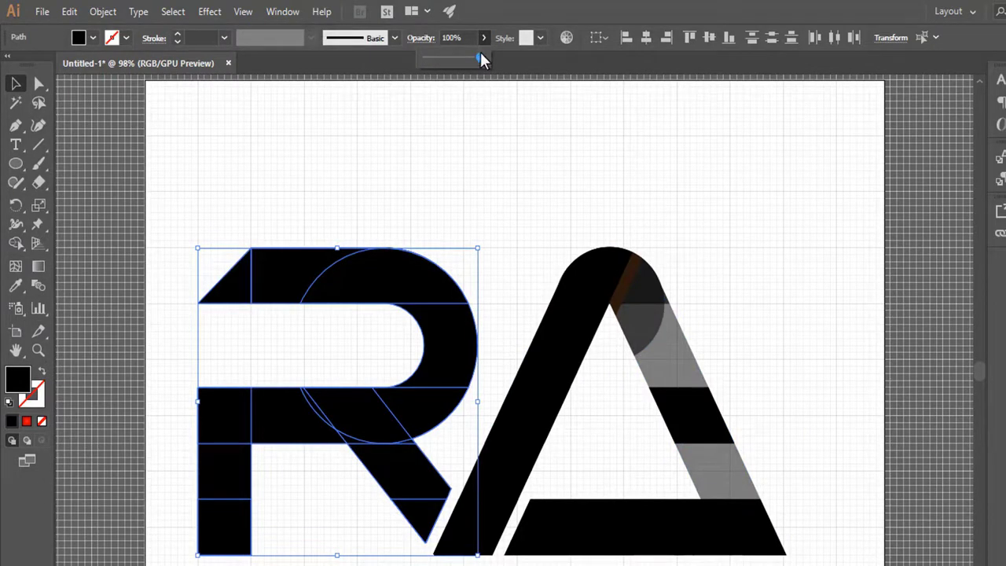
pyautogui.click(449, 183)
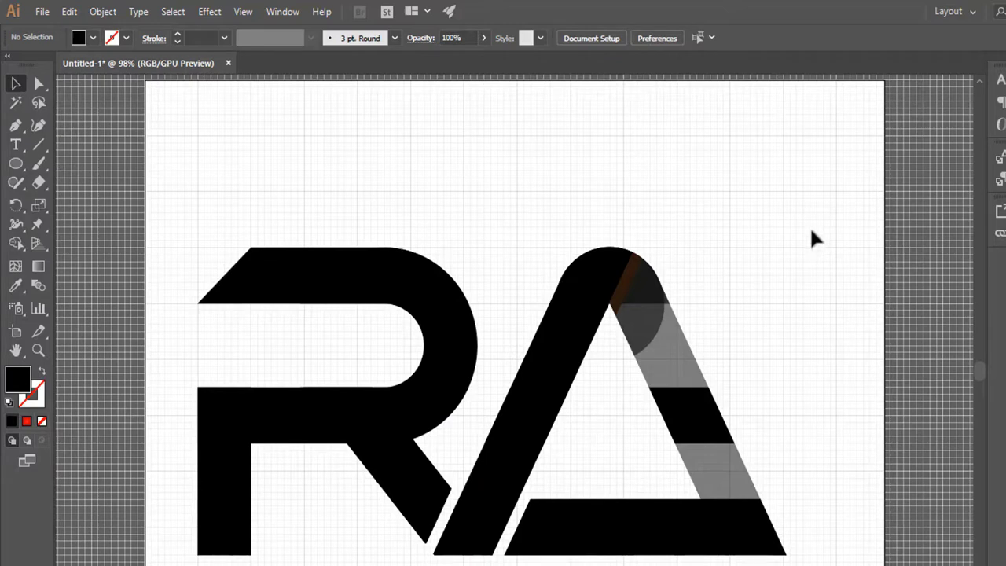
pyautogui.moveTo(179, 227); pyautogui.dragTo(431, 507)
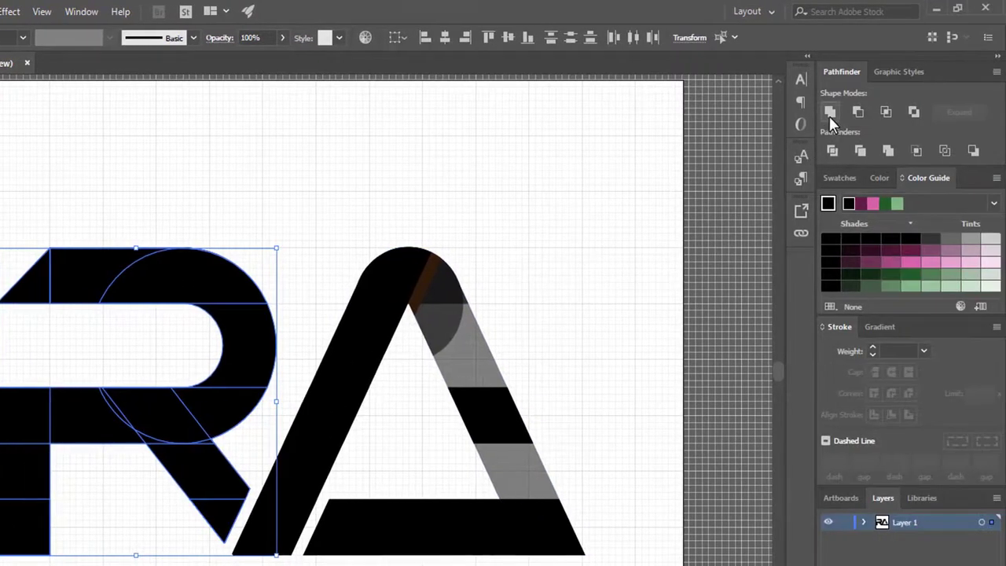
pyautogui.click(829, 111)
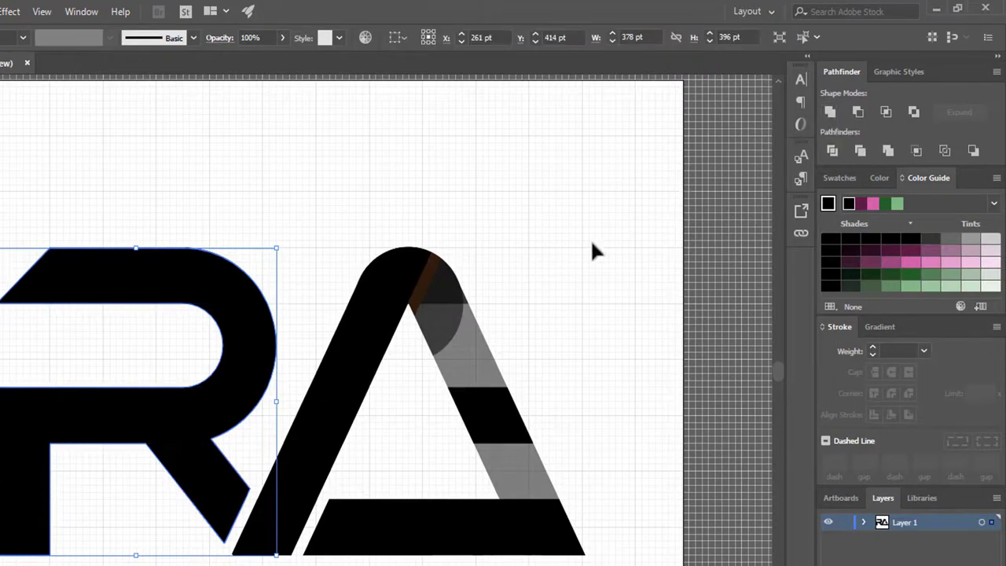
pyautogui.moveTo(596, 226); pyautogui.dragTo(287, 555)
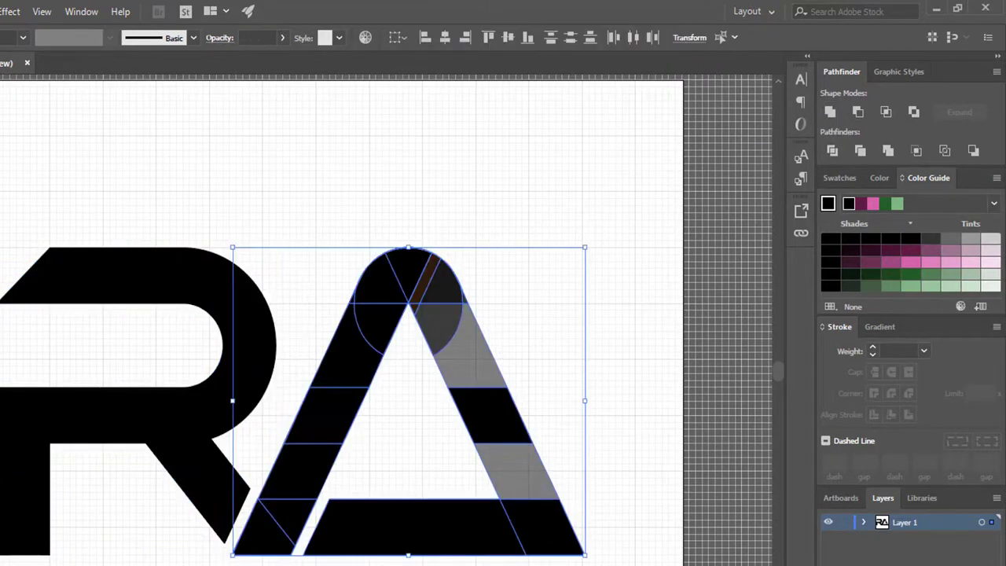
# Unite the A's pieces with Pathfinder and raise its opacity to 100%.
pyautogui.click(830, 110)
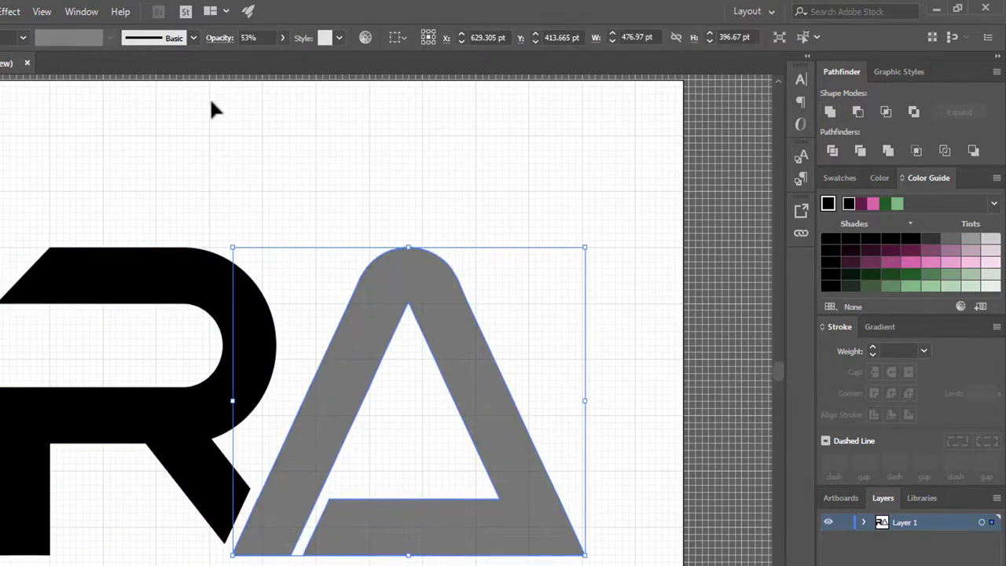
pyautogui.click(281, 37)
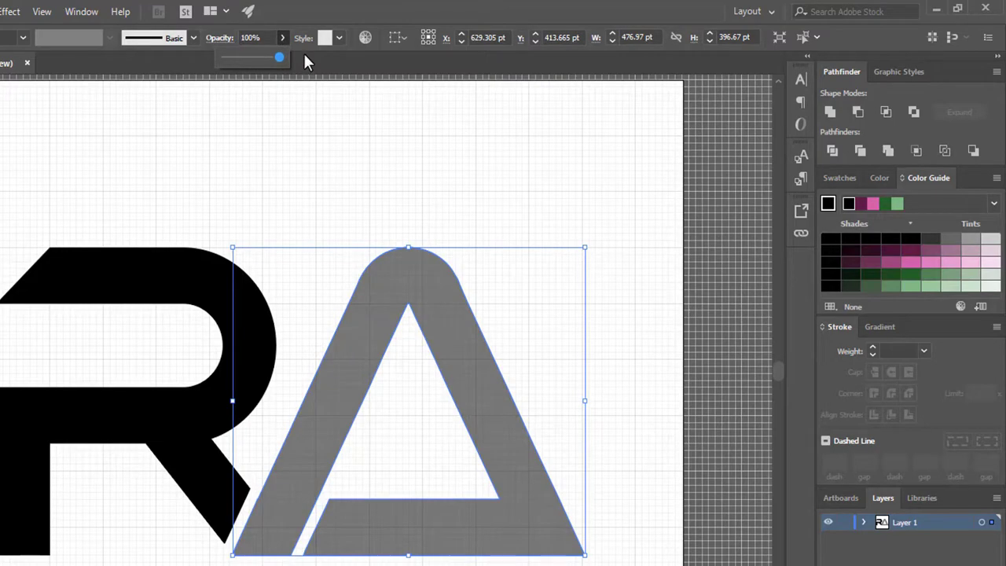
pyautogui.moveTo(299, 53); pyautogui.dragTo(307, 49)
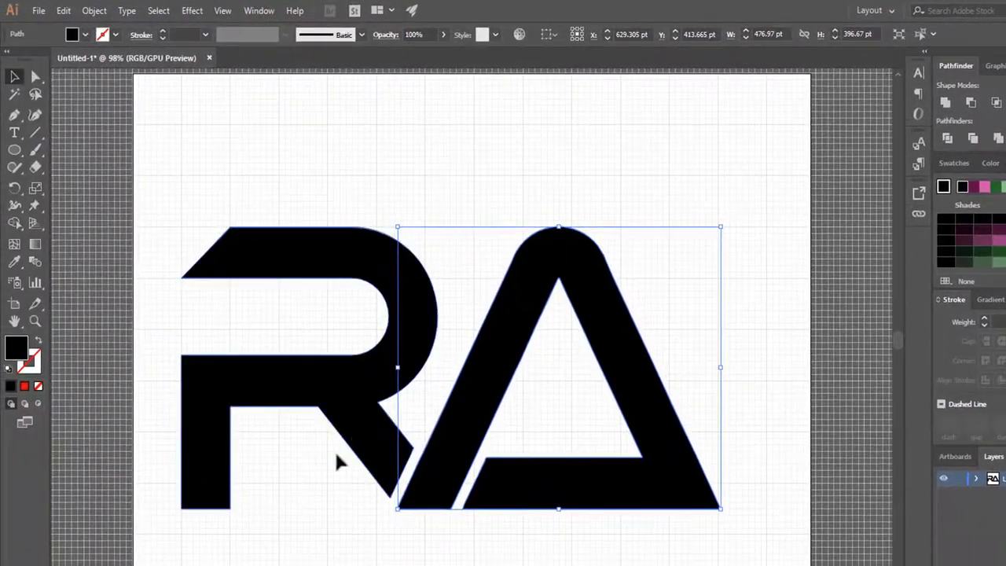
pyautogui.moveTo(174, 175); pyautogui.dragTo(429, 543)
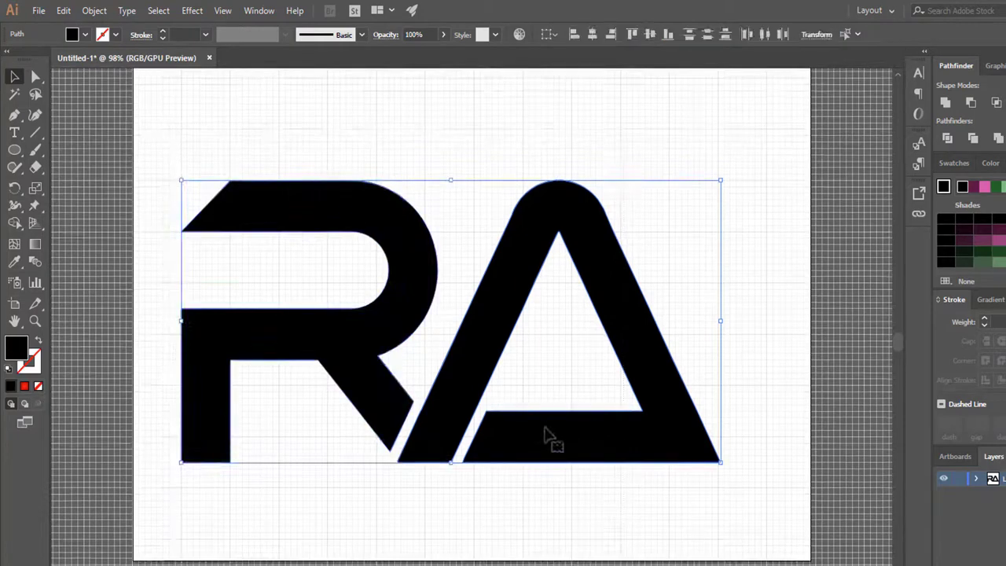